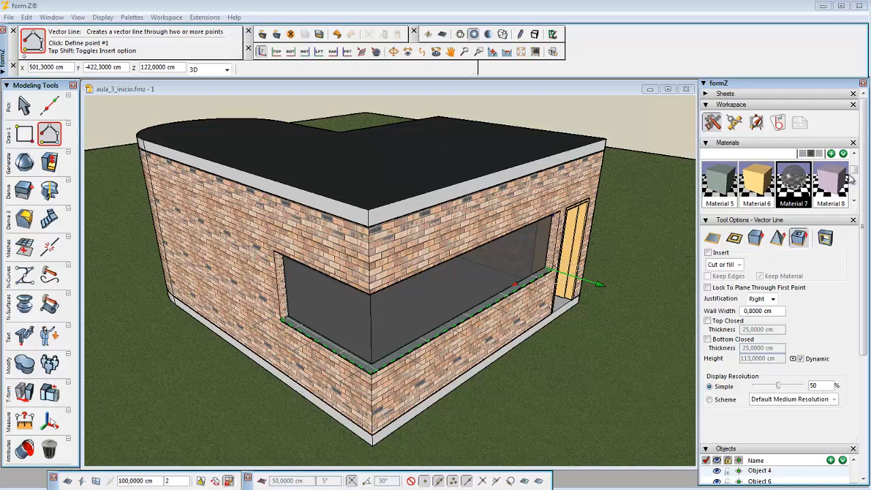
Apply Material 1 to the building's dark roof slab.
left_click(855, 155)
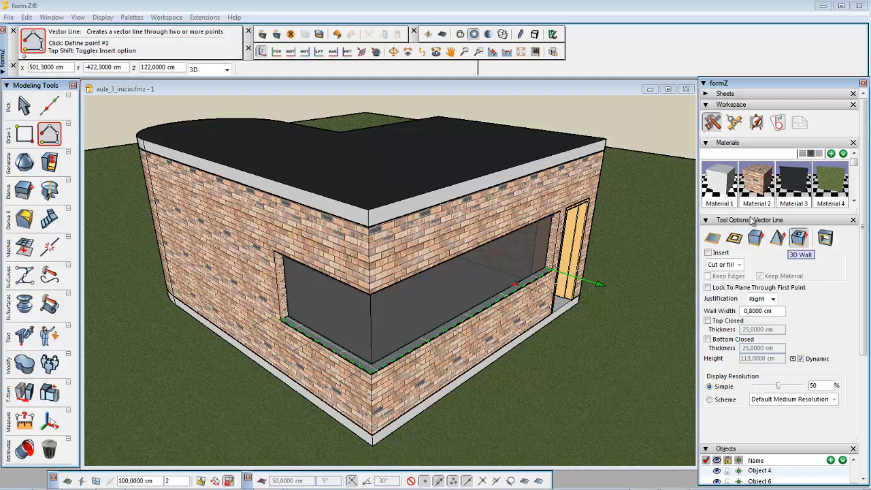
left_click(723, 182)
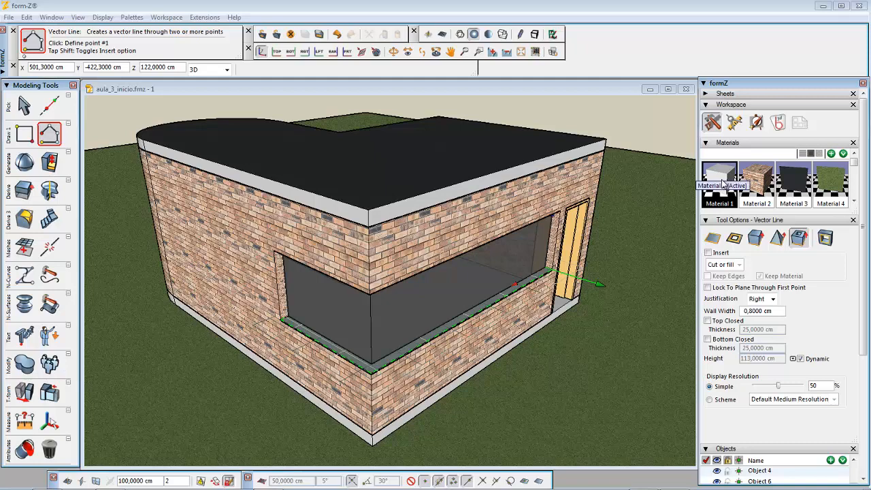
left_click_drag(722, 186, 402, 160)
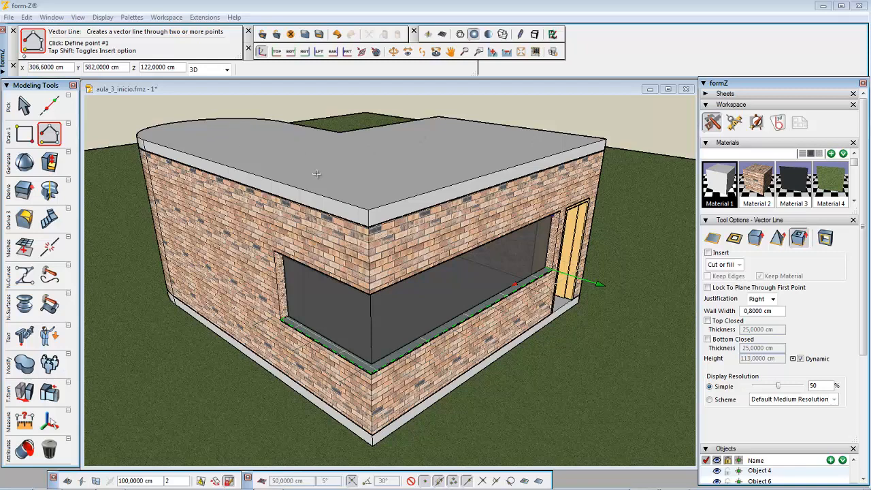
Set up the 3D Wall tool with a wall width of 15 cm and Left justification.
scroll(360, 179, "down", 2)
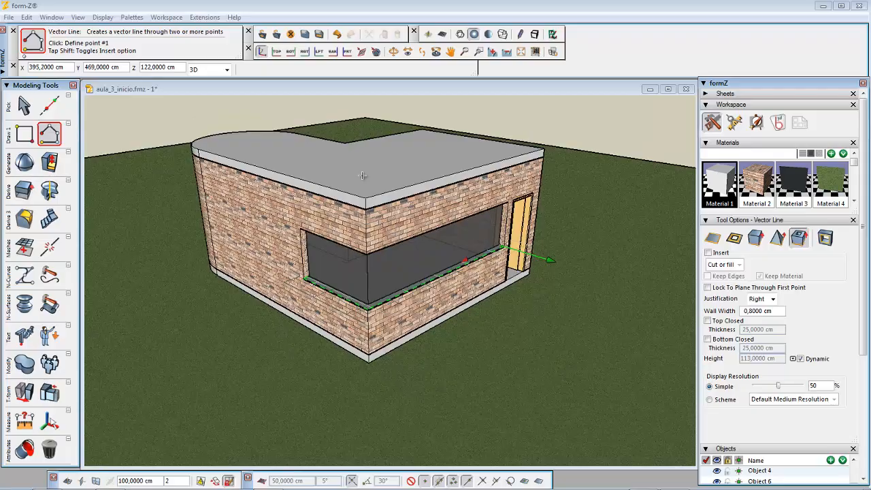
middle_click_drag(365, 167, 369, 240)
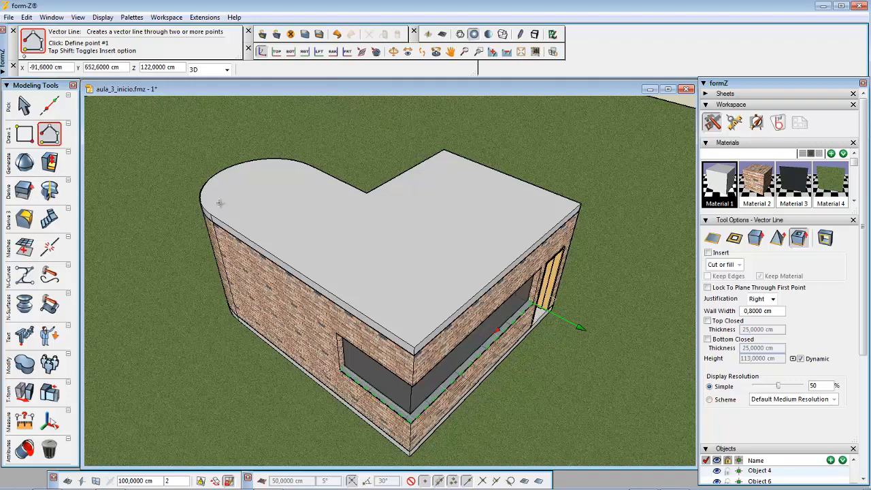
mouse_move(22, 190)
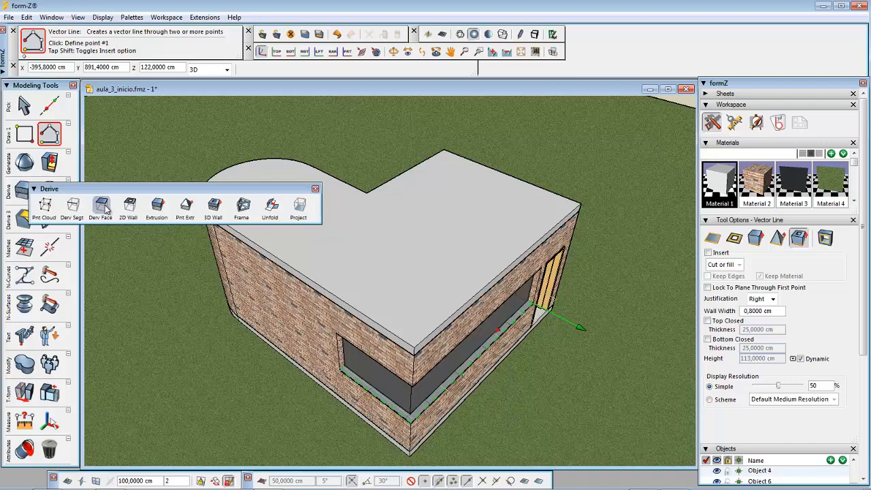
left_click(215, 206)
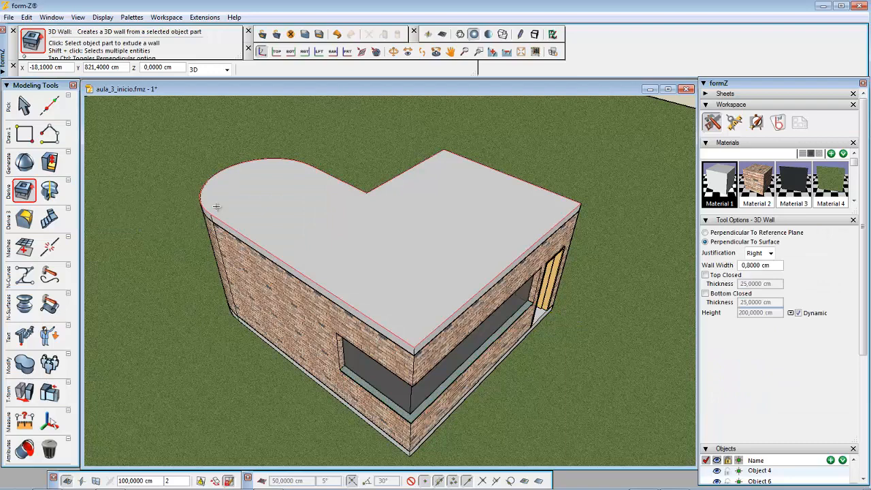
left_click(217, 205)
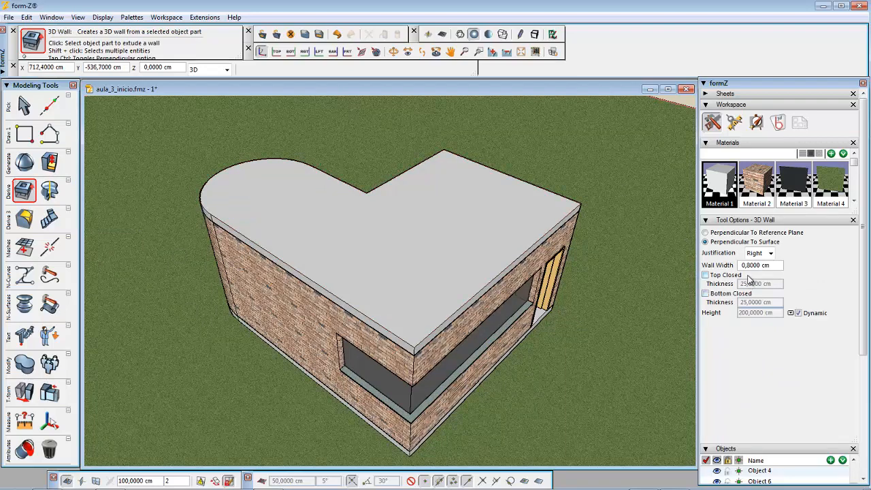
left_click(773, 265)
type("15")
key("Return")
left_click(771, 254)
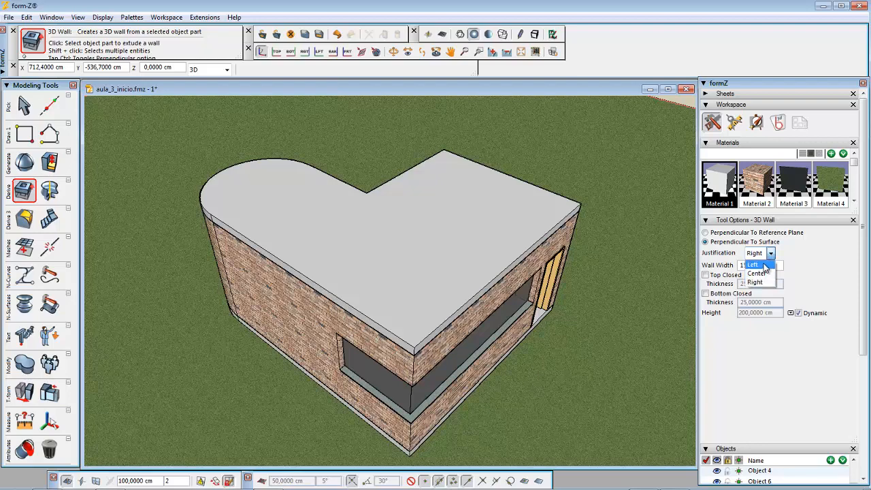
left_click(765, 266)
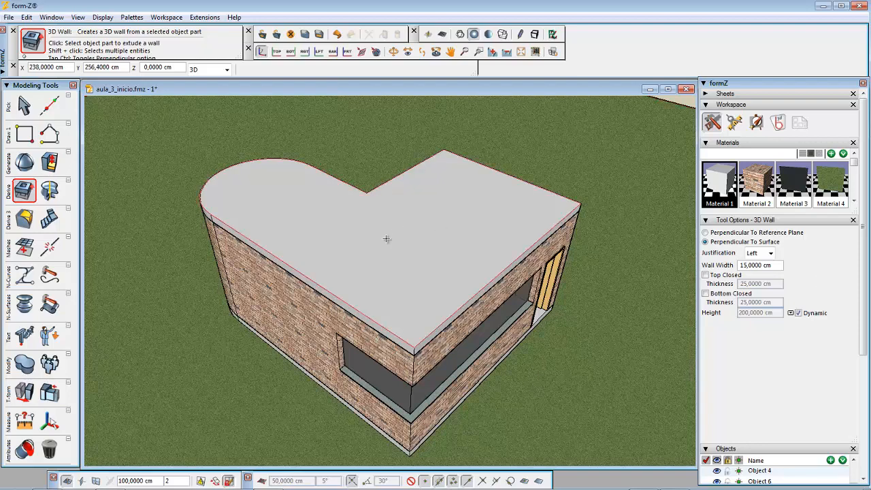
Derive a 300 cm high 3D wall from the roof slab's top face and deselect it.
left_click(413, 298)
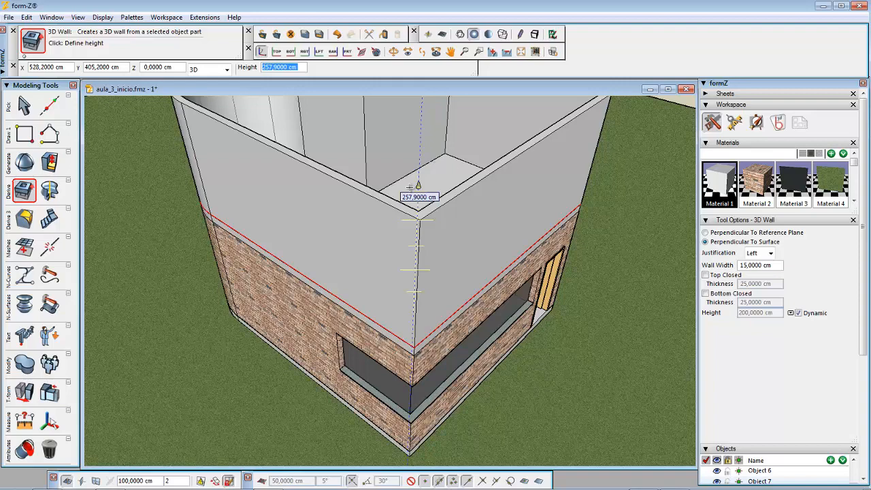
type("300")
key("Return")
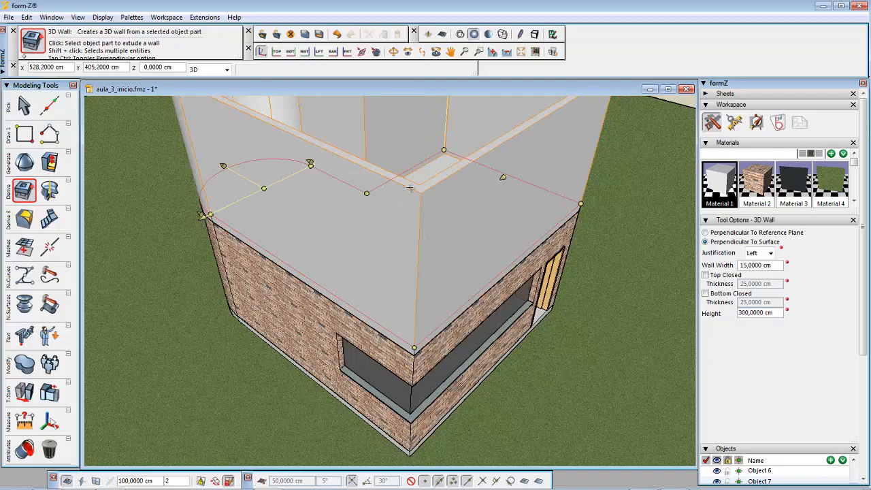
scroll(410, 188, "down", 5)
middle_click_drag(398, 241, 401, 304)
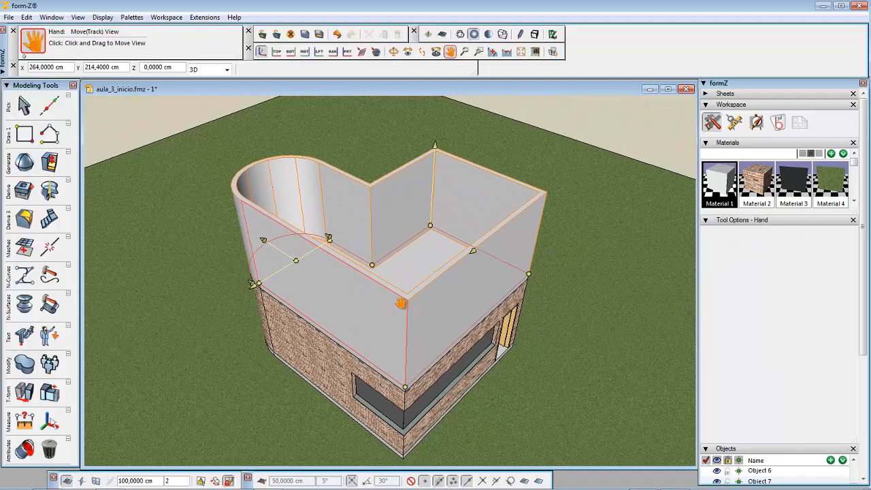
scroll(381, 349, "up", 2)
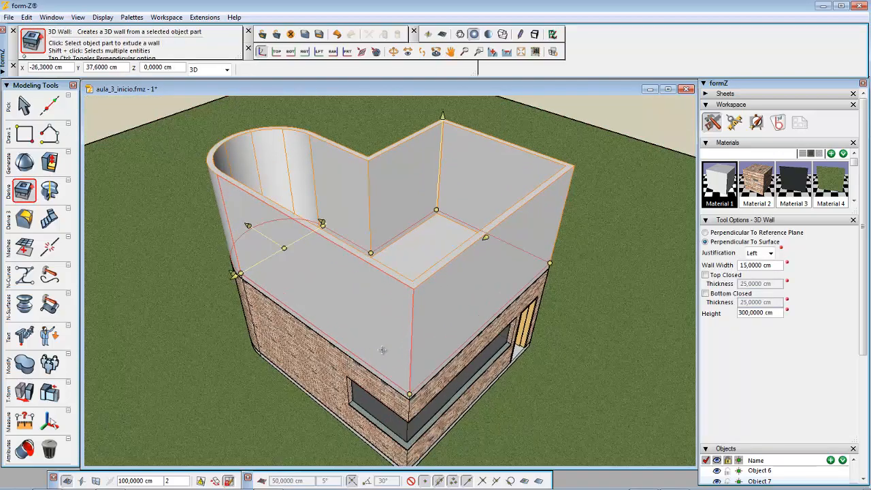
left_click(340, 324)
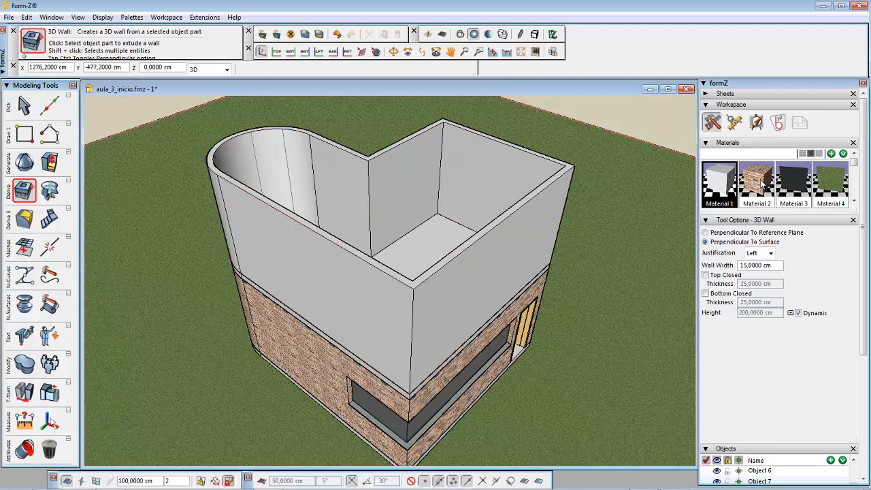
Apply the brick Material 2 to the new upper-floor walls.
left_click_drag(762, 181, 524, 245)
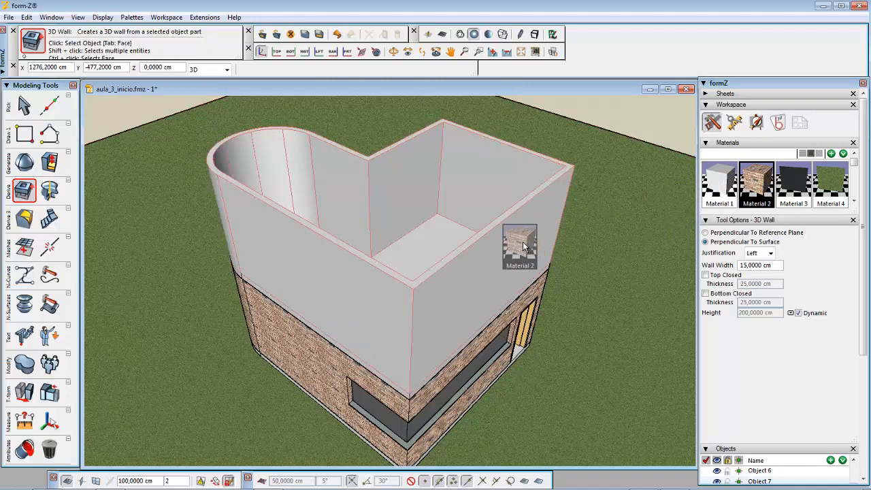
left_click_drag(522, 247, 522, 242)
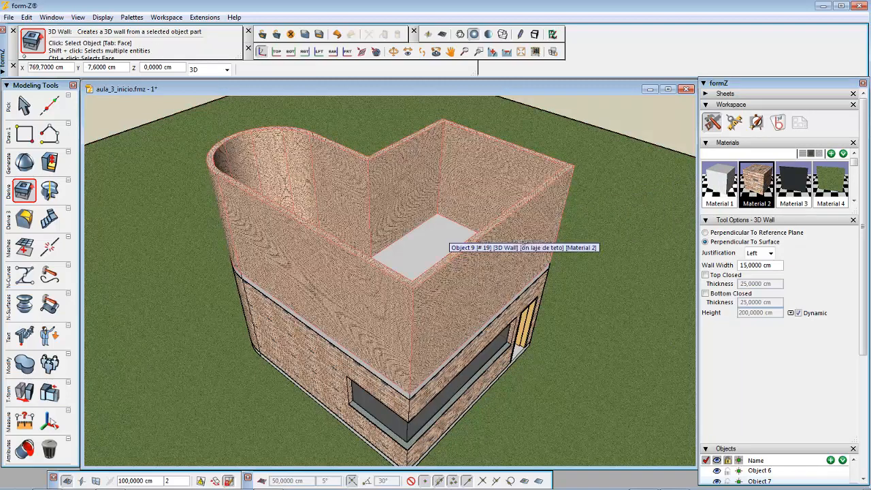
left_click(523, 243)
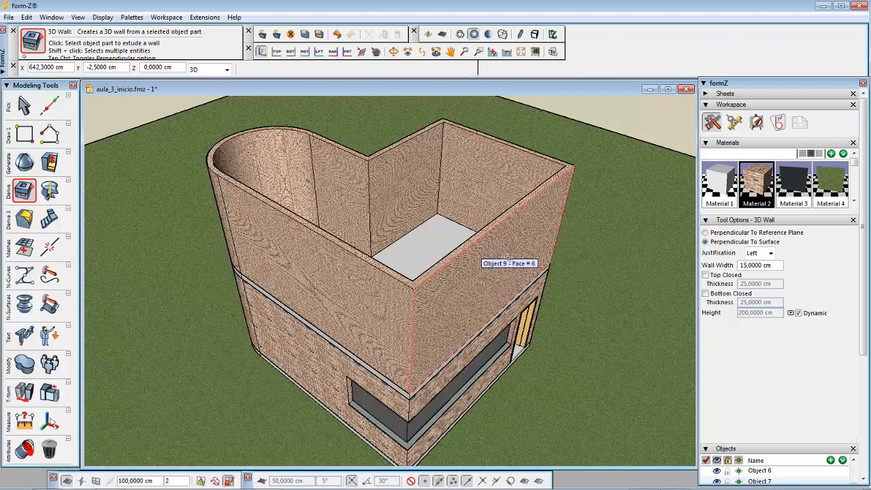
Examine the ground-floor brick wall's tiling size and brick scale using Edit Texture Map.
middle_click_drag(464, 311, 464, 302)
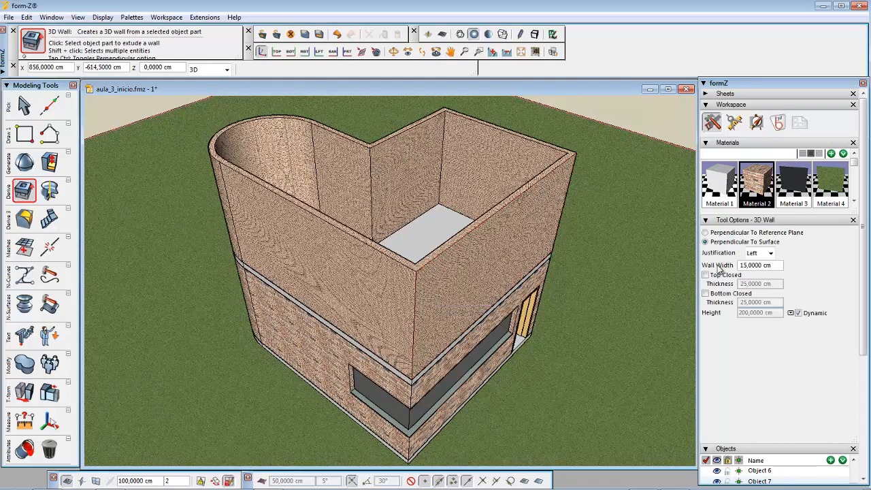
left_click(25, 449)
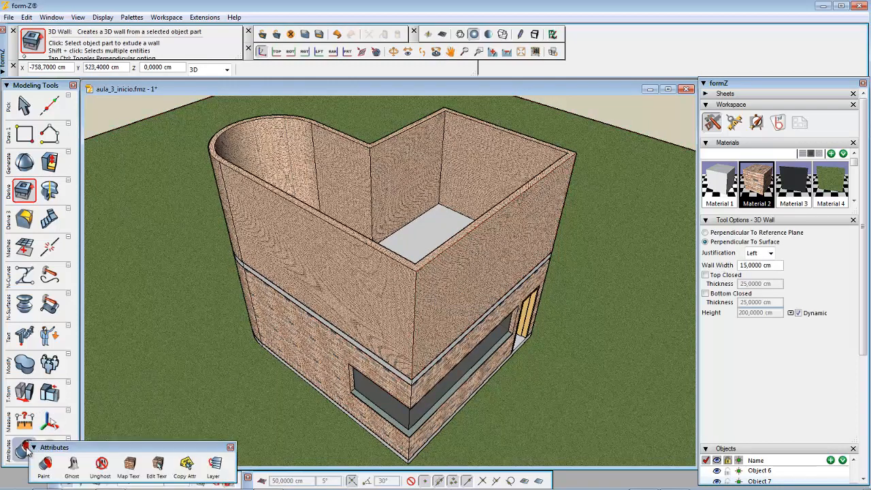
left_click(161, 464)
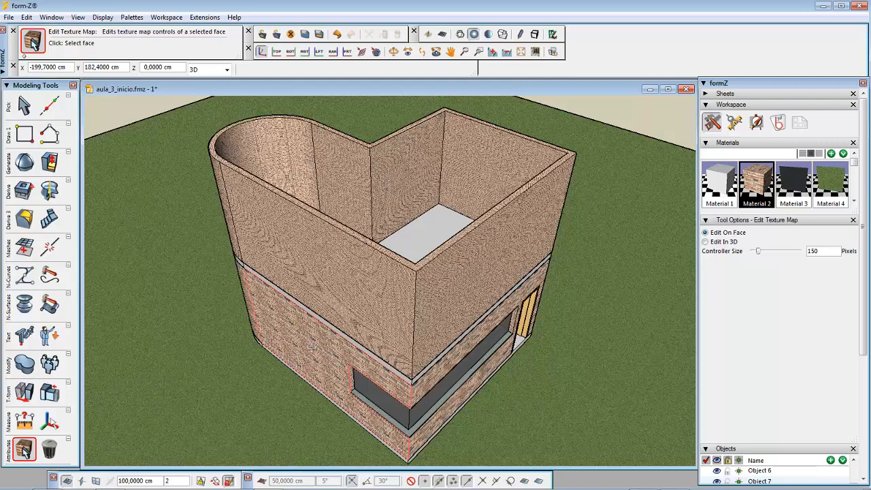
left_click(311, 345)
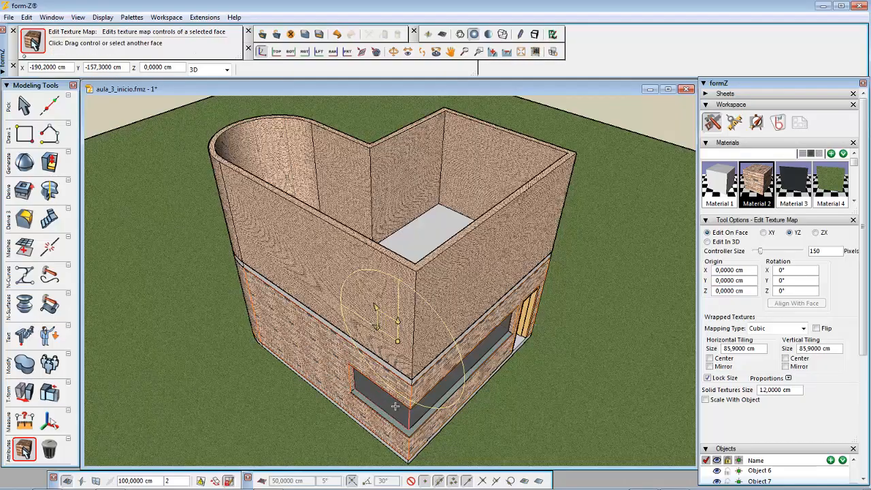
middle_click_drag(394, 405, 406, 361)
scroll(405, 347, "up", 5)
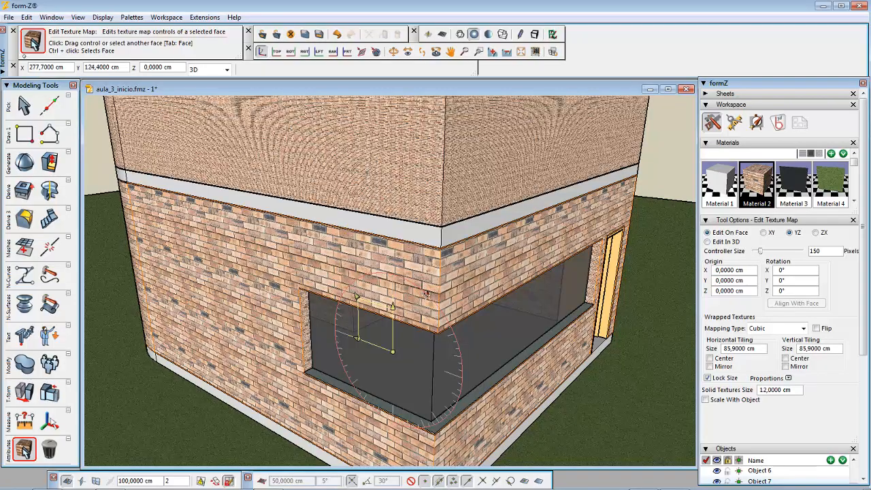
scroll(422, 290, "down", 3)
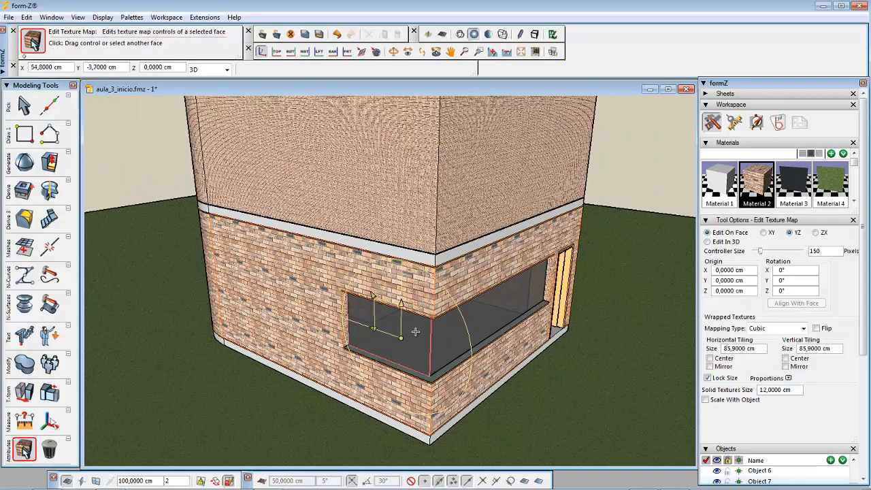
middle_click_drag(416, 331, 408, 368)
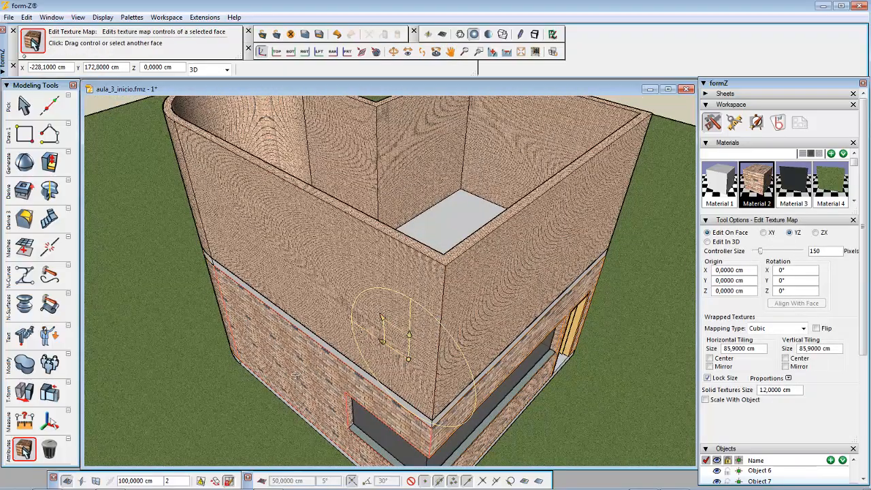
Set the upper-floor walls' horizontal and vertical texture tiling size to 85,9 cm to match the ground floor.
left_click(377, 324)
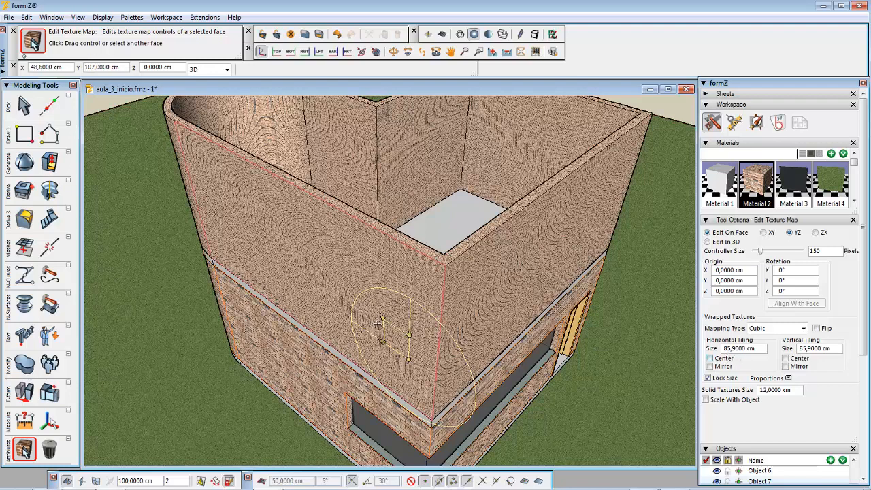
left_click(325, 275)
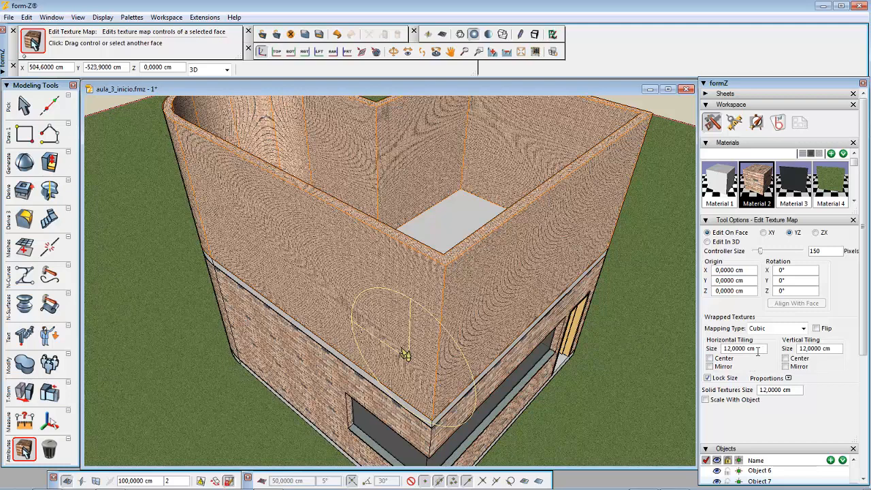
left_click(299, 386)
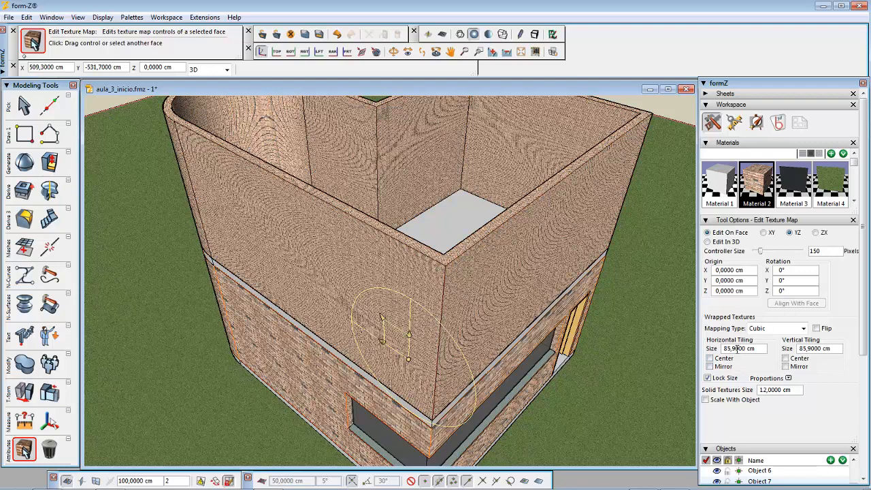
left_click(326, 278)
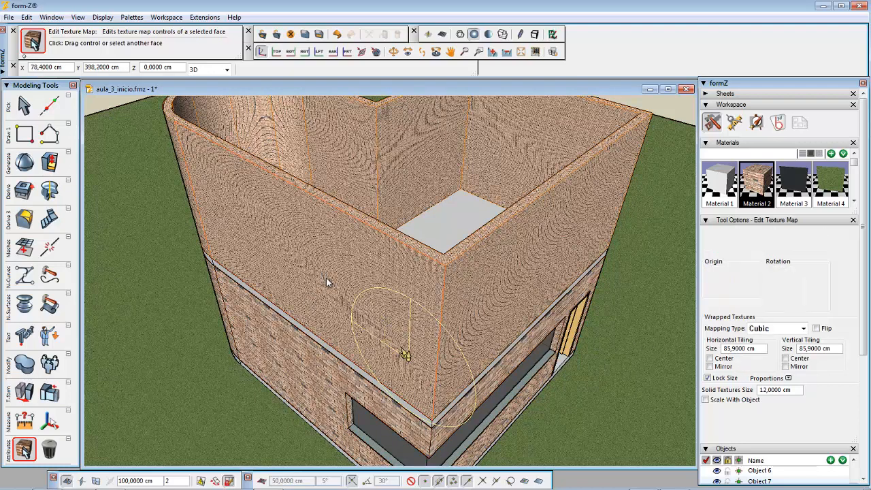
double_click(754, 349)
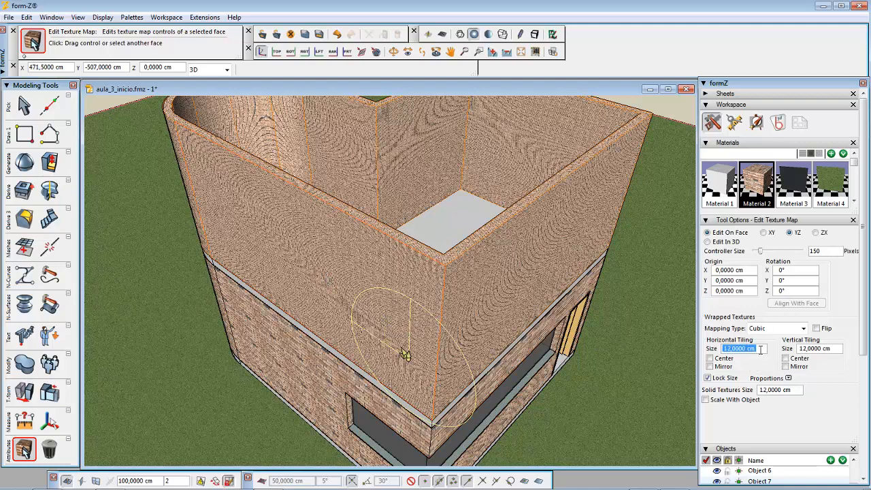
type("8")
type("5,9")
key("Return")
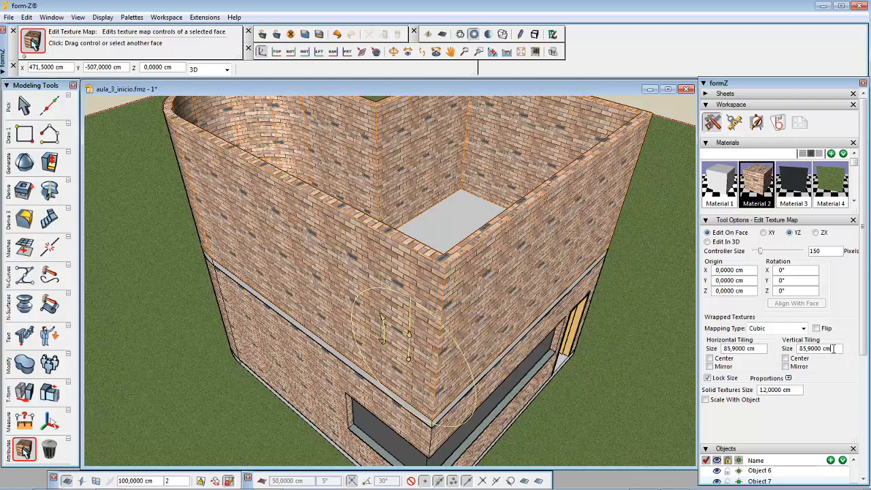
double_click(834, 348)
scroll(576, 376, "down", 3)
middle_click_drag(576, 377, 515, 346)
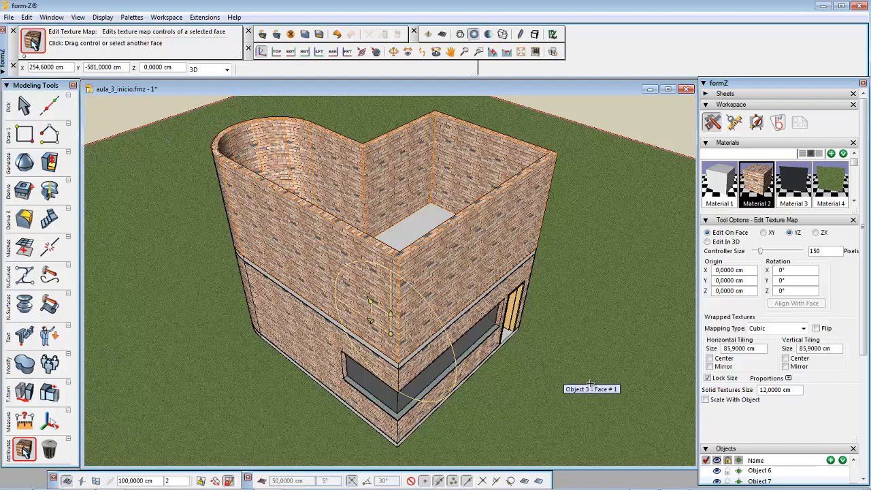
mouse_move(49, 274)
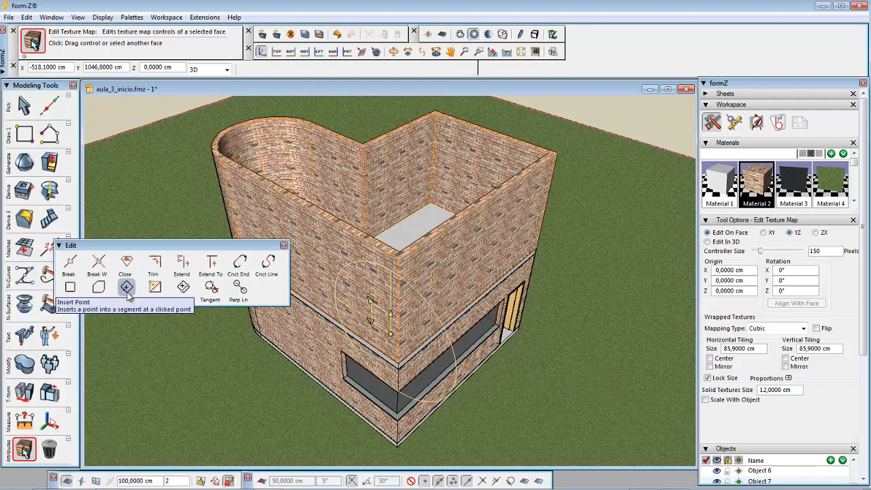
left_click(127, 288)
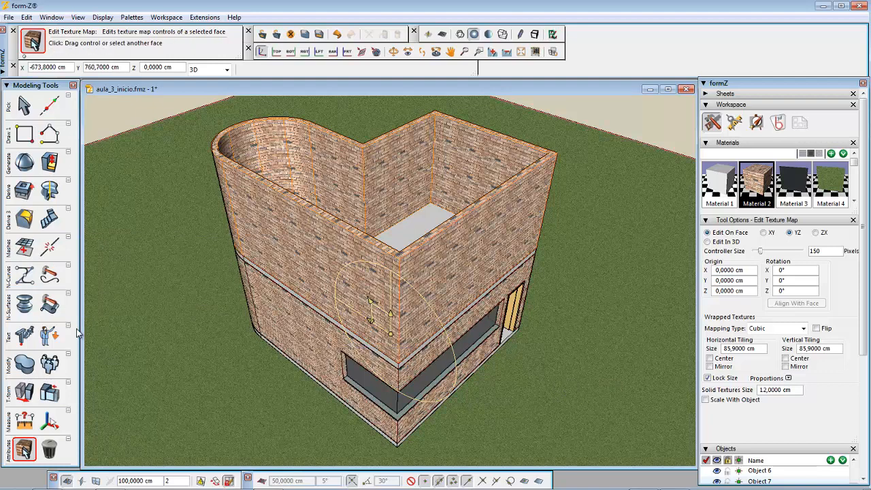
mouse_move(19, 394)
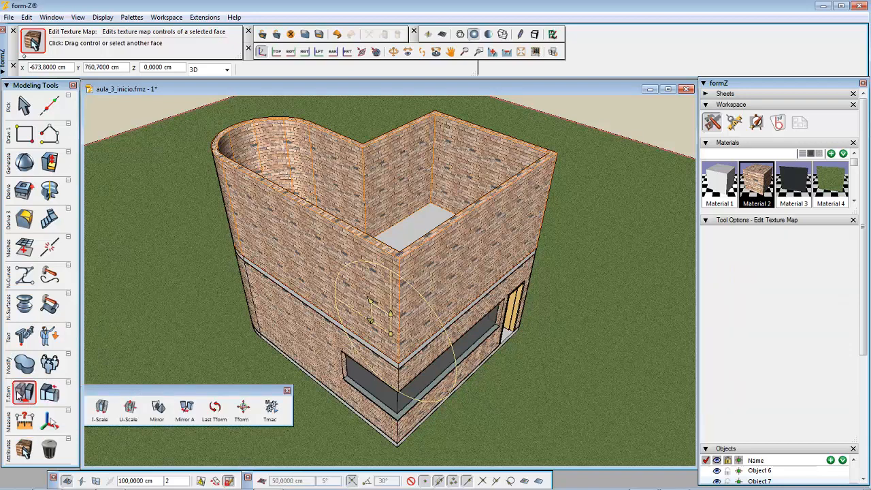
Copy the slab between the floors 320 cm upward from its lower corner to cap the upper-floor walls, and save the file.
left_click(44, 407)
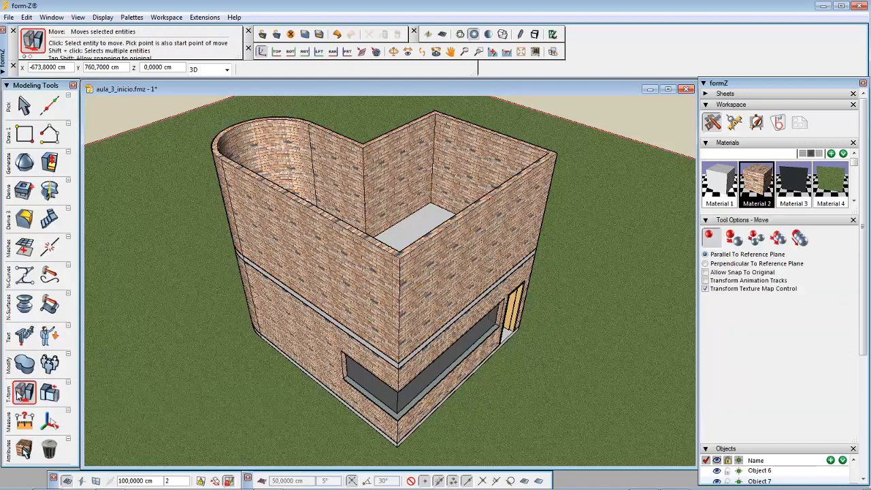
left_click(733, 235)
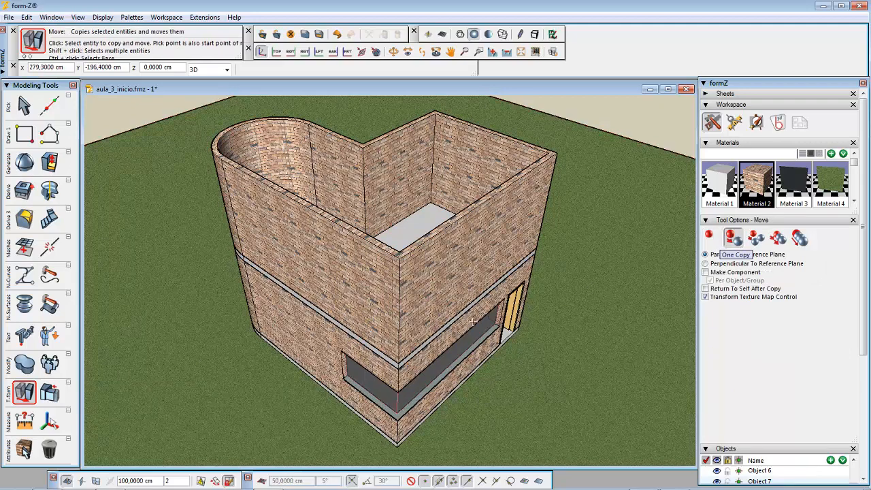
left_click(397, 364)
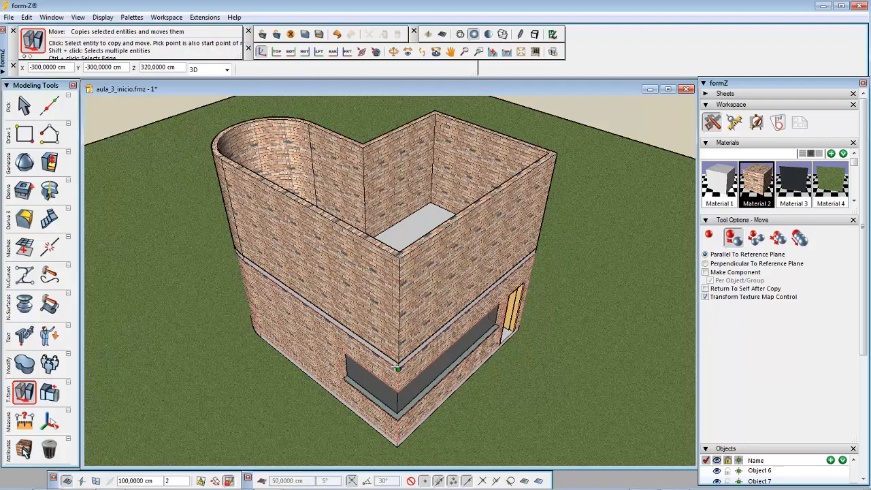
scroll(398, 368, "up", 3)
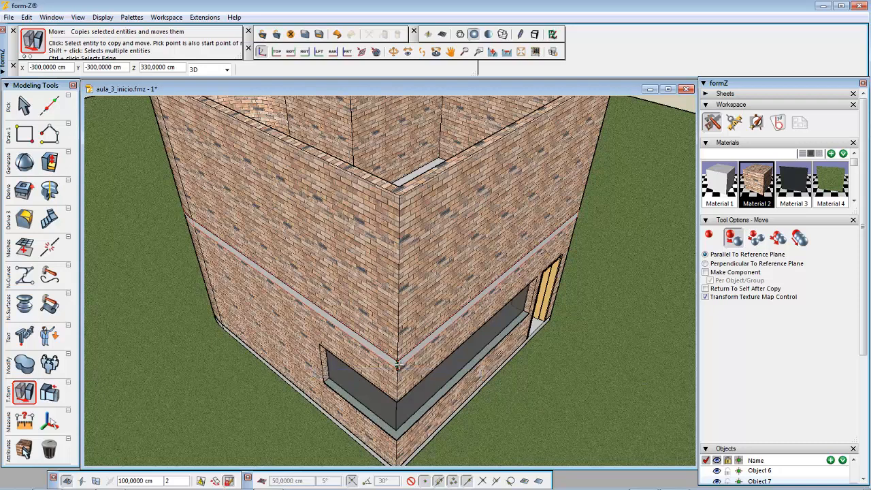
left_click(398, 368)
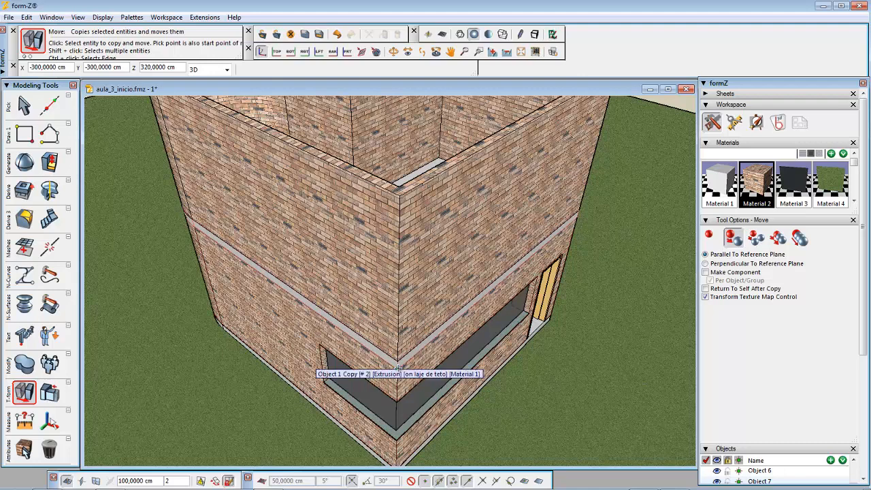
left_click(398, 368)
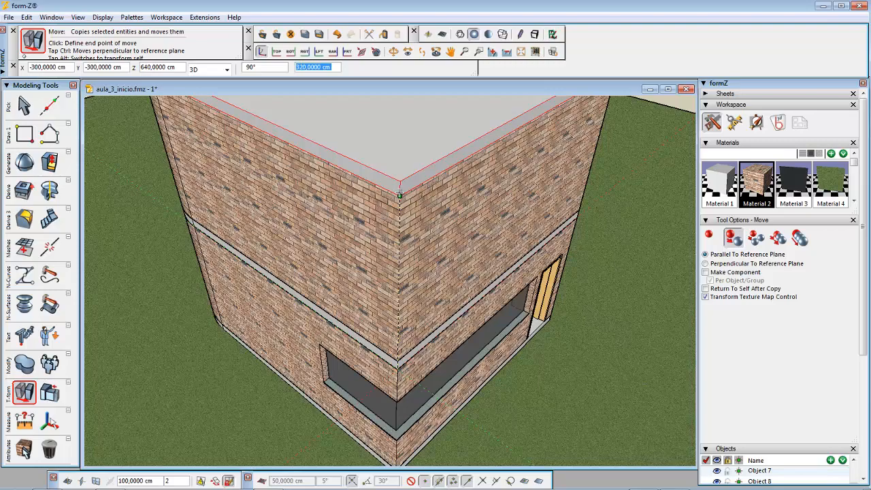
left_click(400, 196)
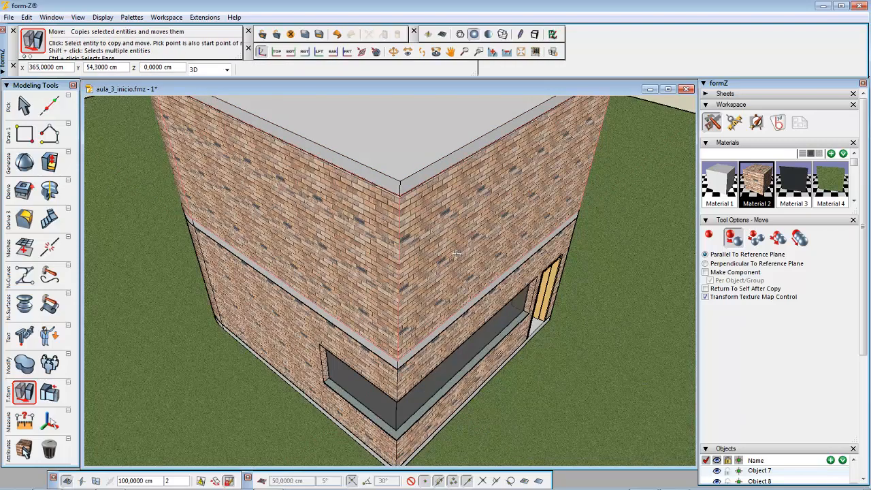
scroll(456, 254, "down", 2)
middle_click_drag(456, 254, 453, 282)
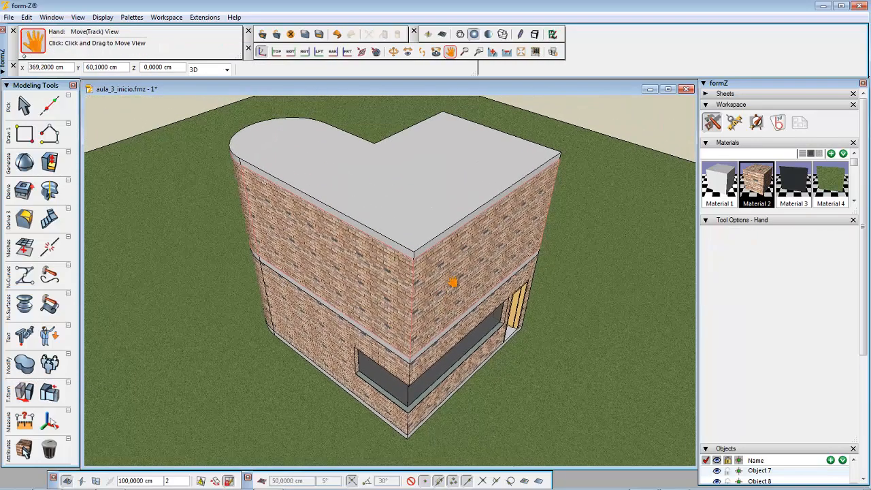
left_click(307, 36)
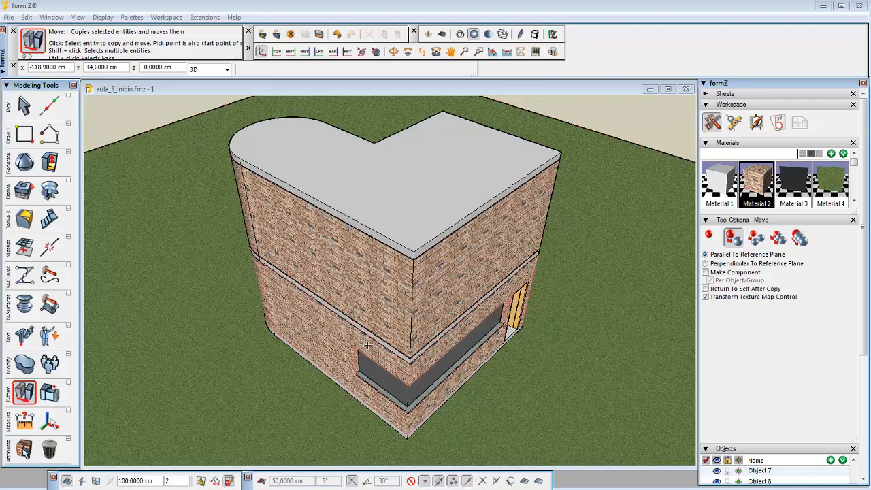
Reshape the slab between the floors by moving its edge face above the door side 150 cm outward.
left_click(52, 164)
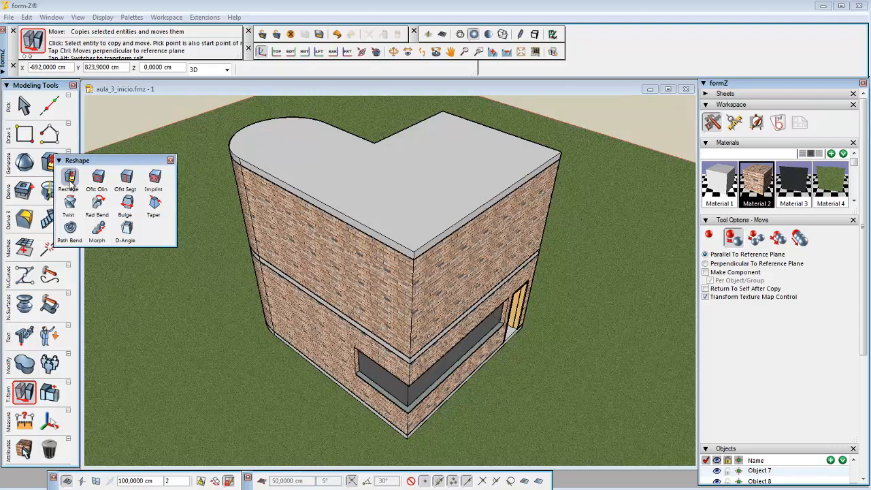
left_click(70, 178)
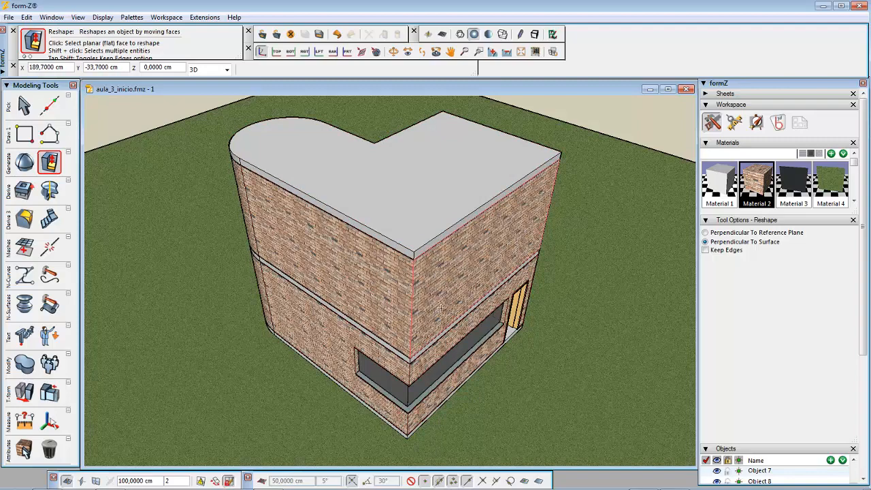
scroll(480, 320, "up", 2)
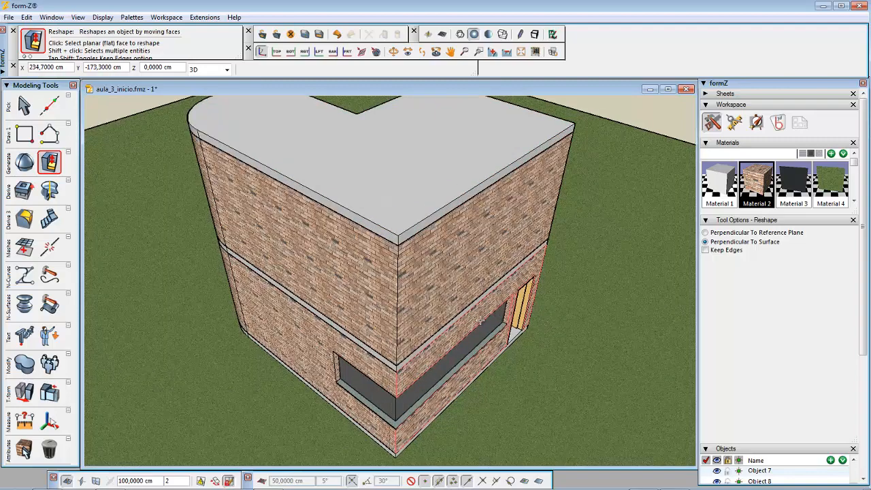
scroll(479, 320, "up", 2)
scroll(480, 319, "up", 1)
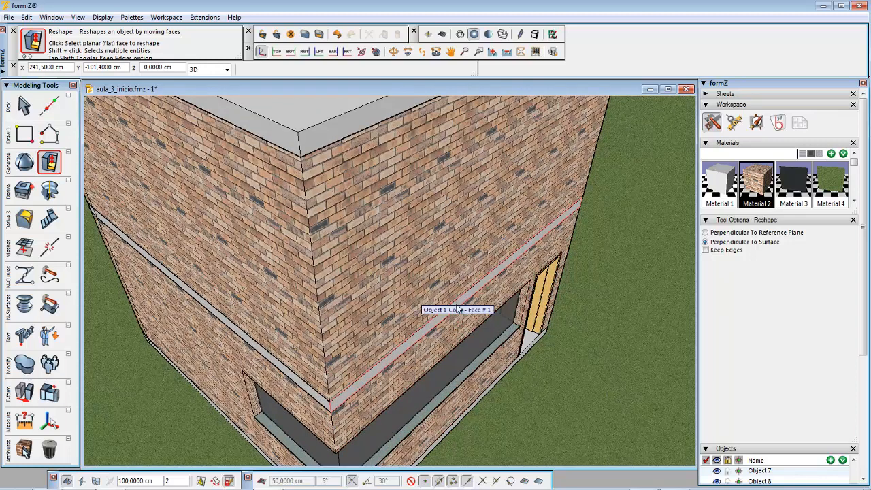
left_click(456, 303)
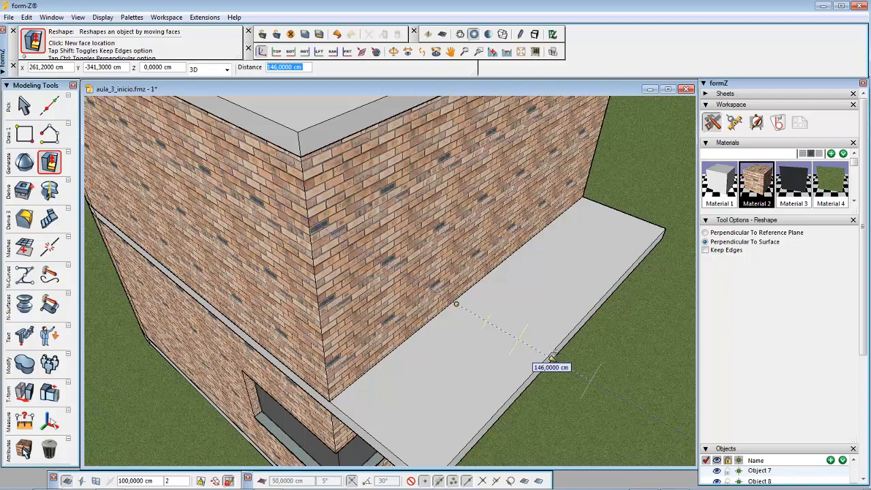
type("150")
key("Return")
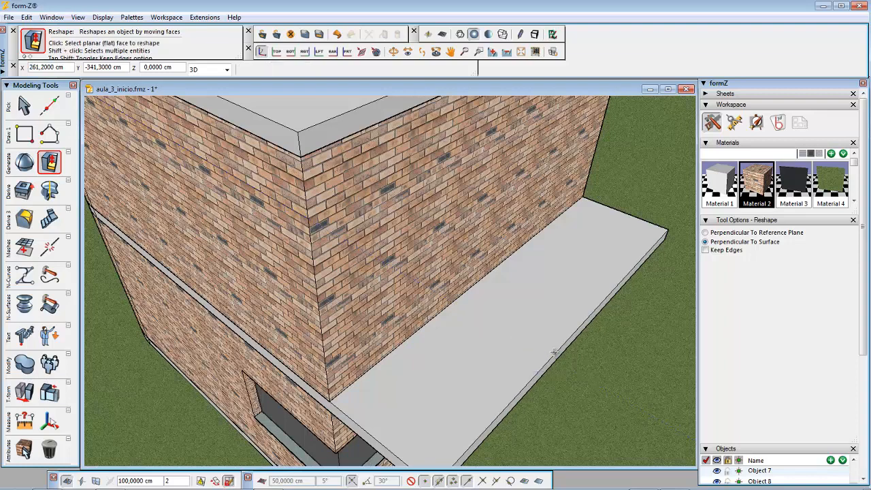
Reshape the top slab's door-side edge face outward 150 cm to align with the lower overhang, and save the file.
scroll(527, 330, "down", 5)
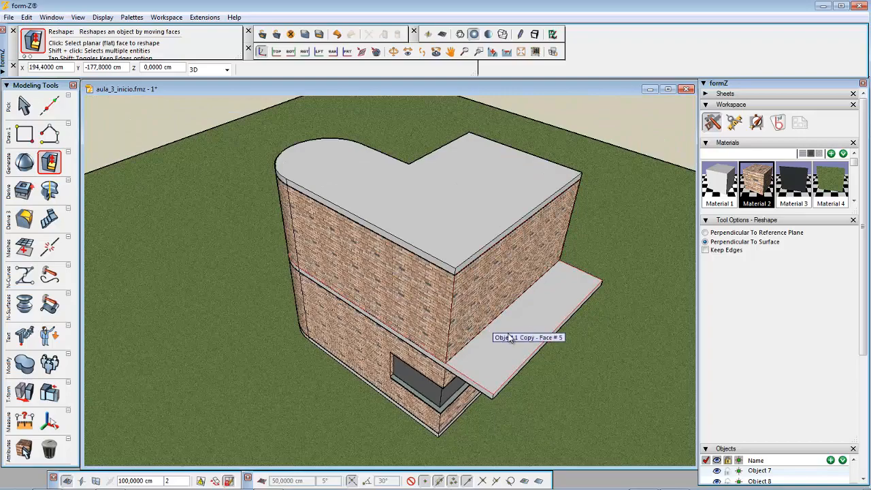
middle_click_drag(557, 309, 564, 273)
scroll(611, 255, "up", 4)
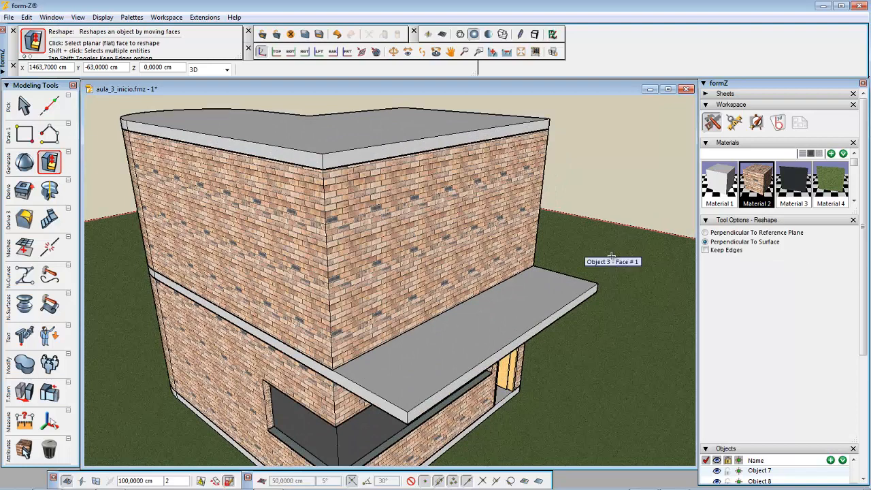
left_click(399, 150)
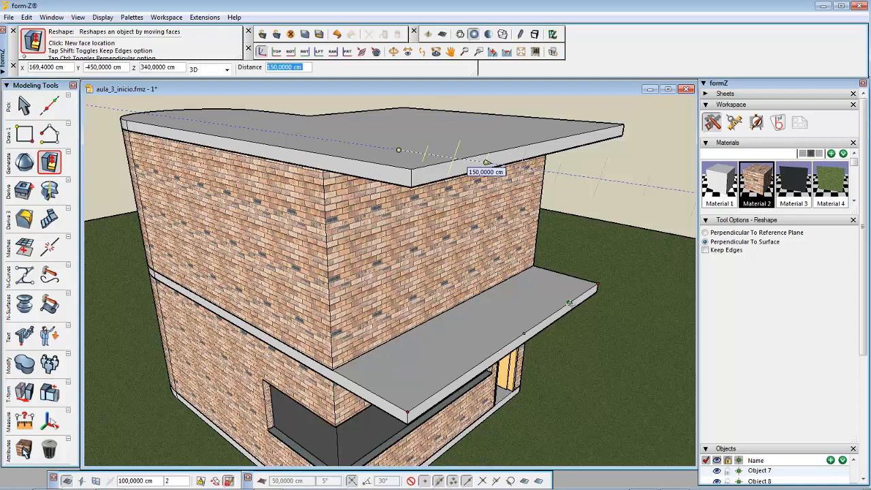
left_click(569, 302)
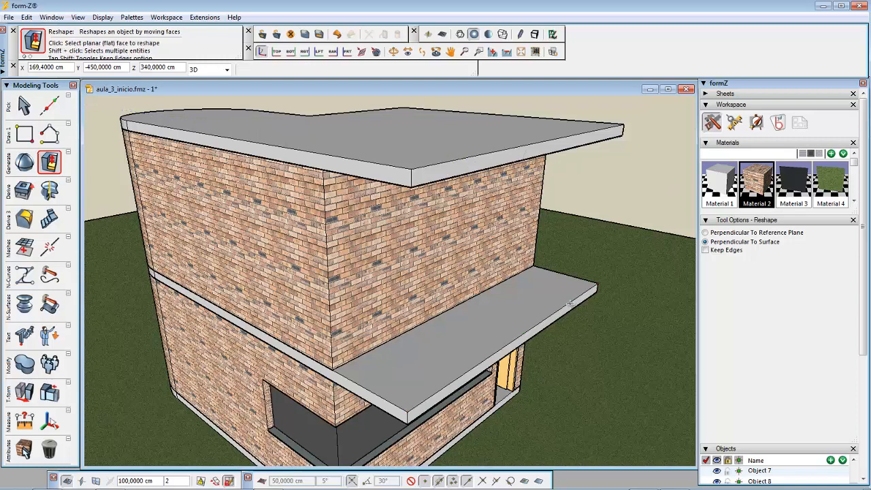
middle_click_drag(573, 297, 578, 272)
scroll(581, 278, "down", 2)
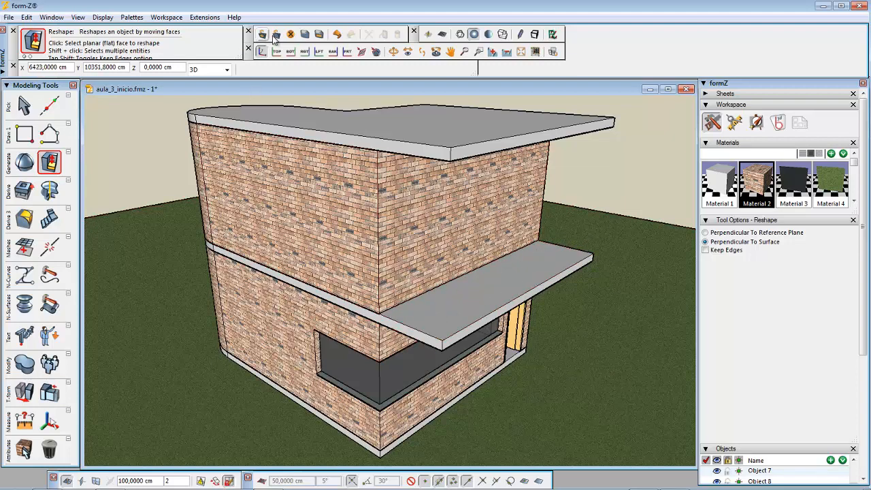
key("ctrl+s")
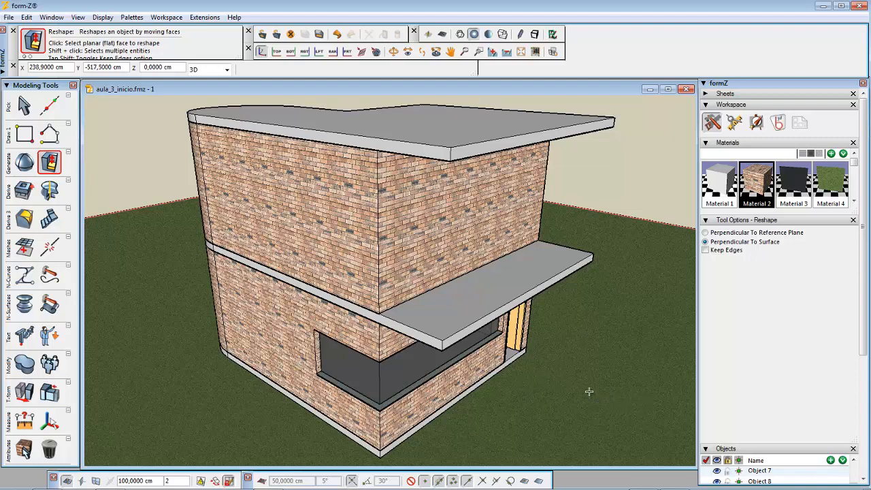
Enlarge the Layers list to show all its entries and collapse the Objects list.
scroll(859, 390, "down", 2)
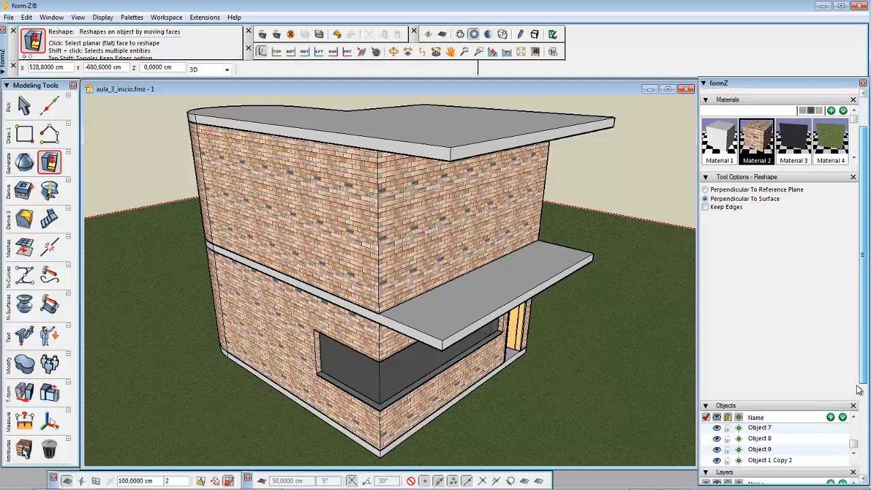
scroll(859, 390, "down", 6)
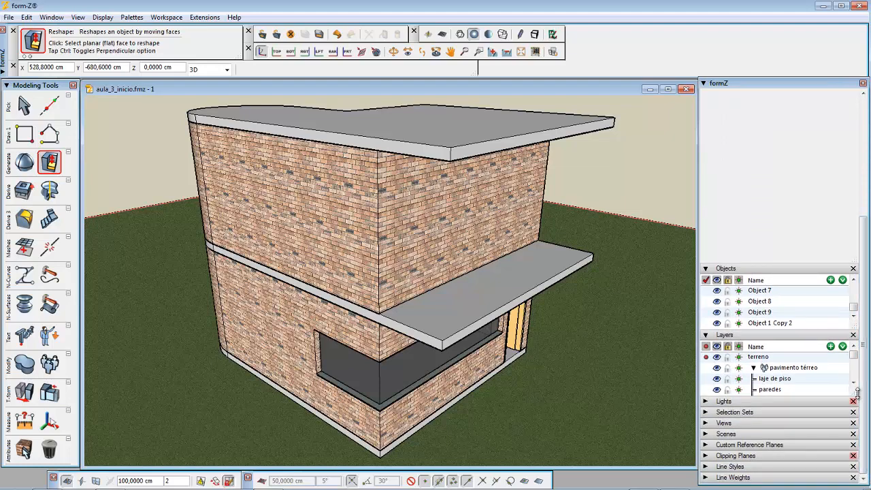
left_click_drag(857, 392, 851, 455)
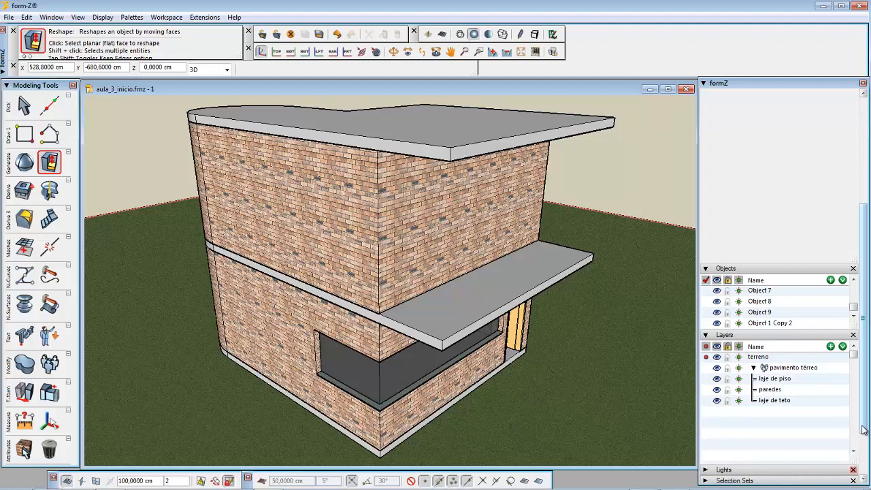
scroll(783, 340, "down", 3)
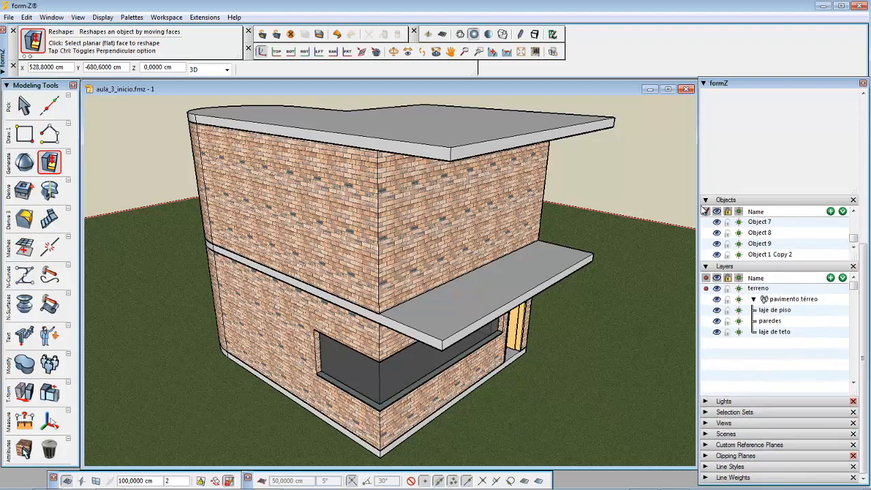
left_click(706, 201)
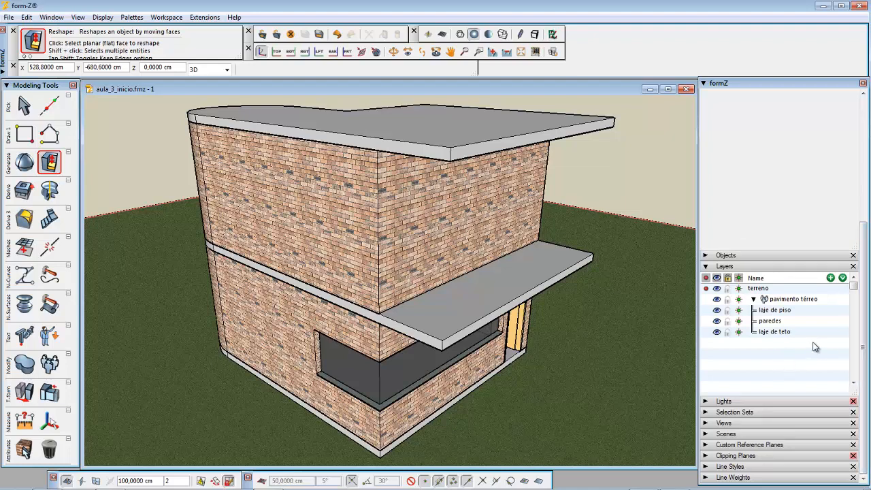
Create a new layer group named "pavimento superior".
left_click(843, 279)
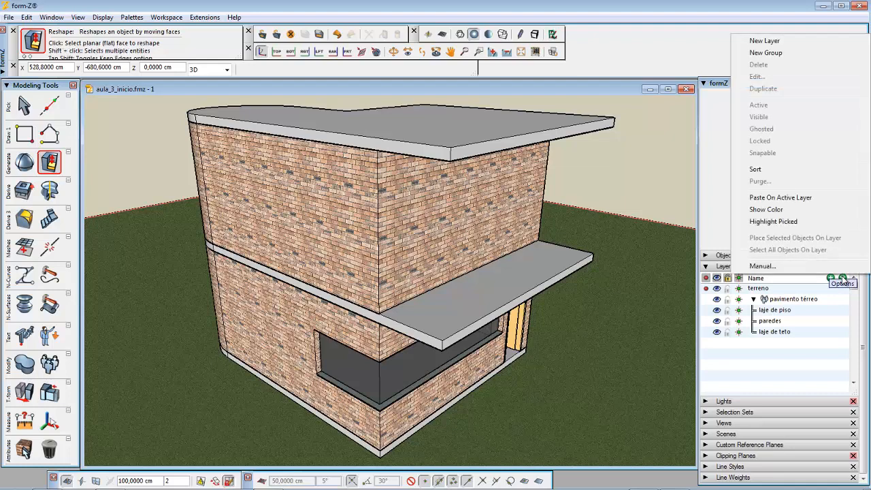
left_click(757, 53)
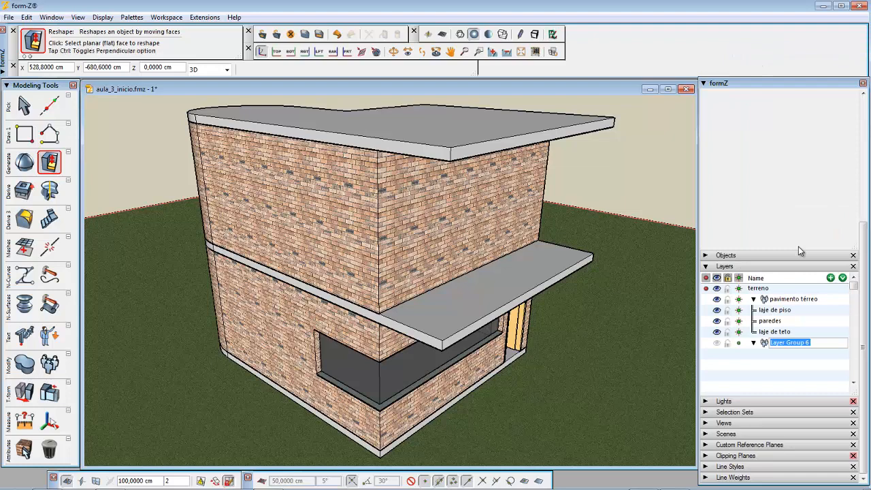
type("p")
key("BackSpace")
type("vimento superior")
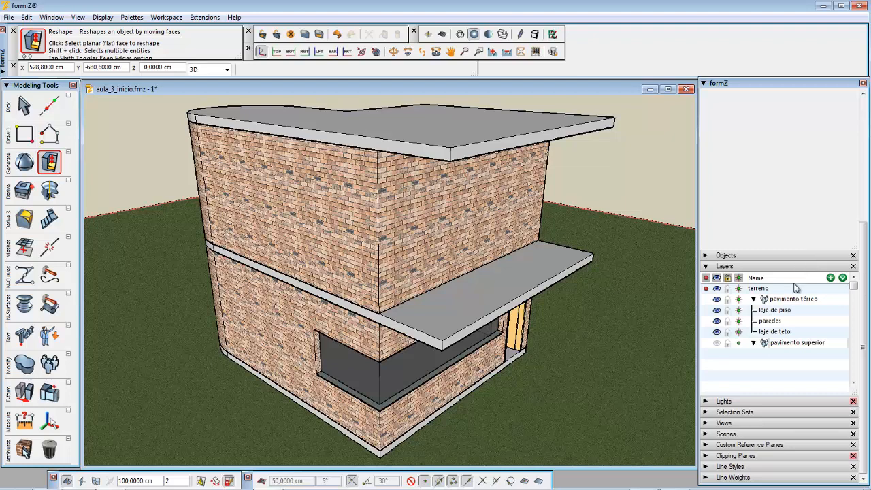
left_click(793, 363)
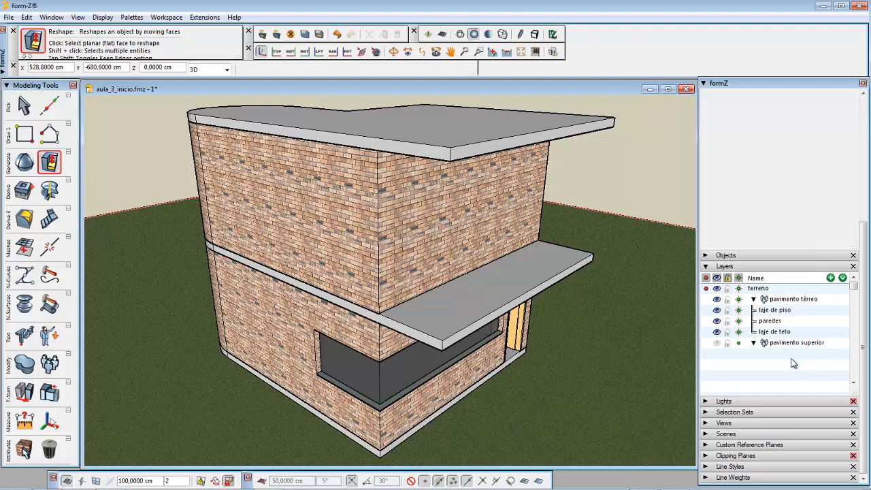
Add two new layers named "escada" and "paredes pav sup" below the upper-floor group.
left_click(831, 279)
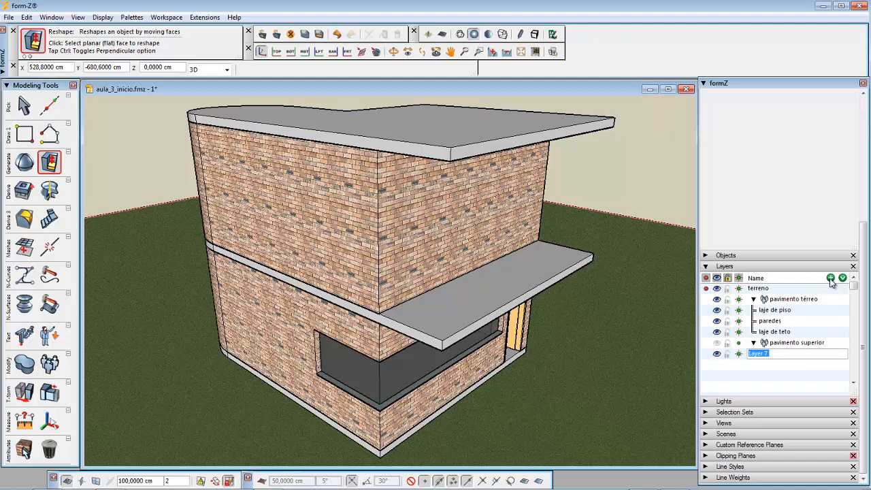
type("escada")
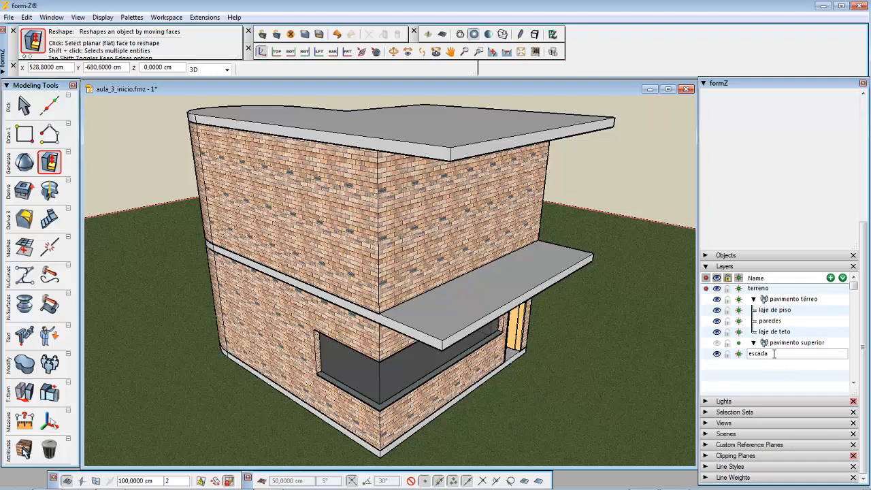
left_click(830, 279)
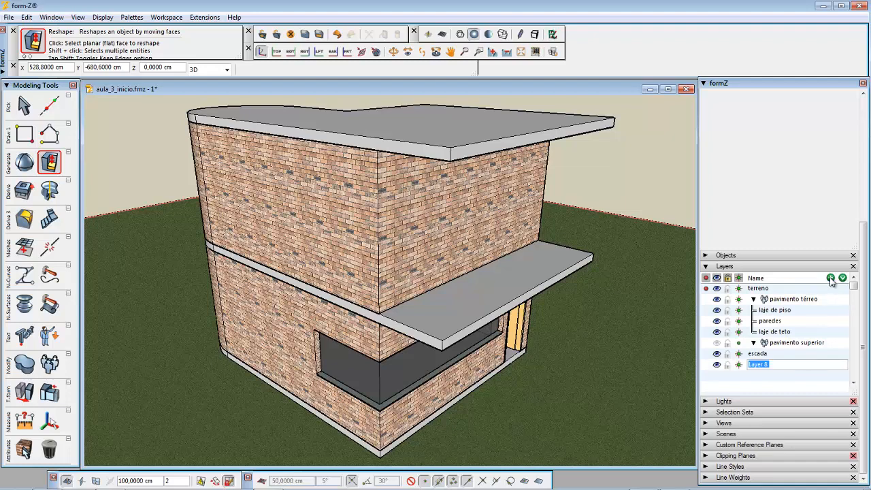
type("paredes ")
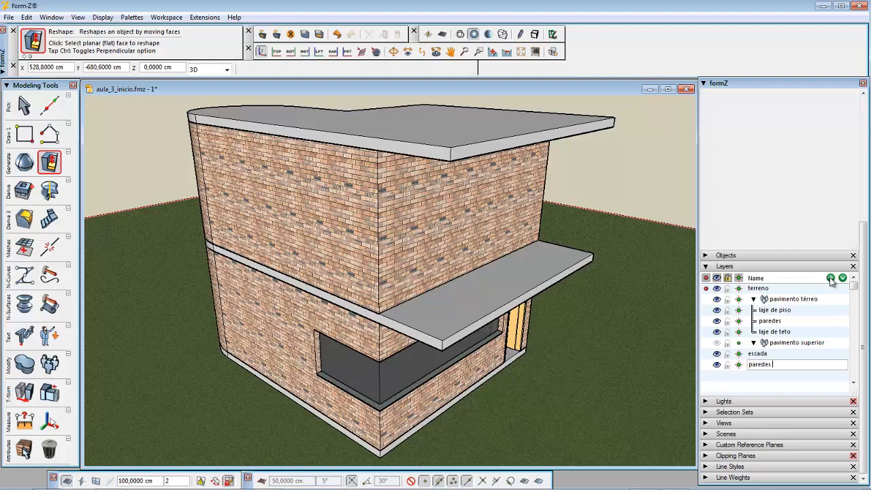
type("pav sup")
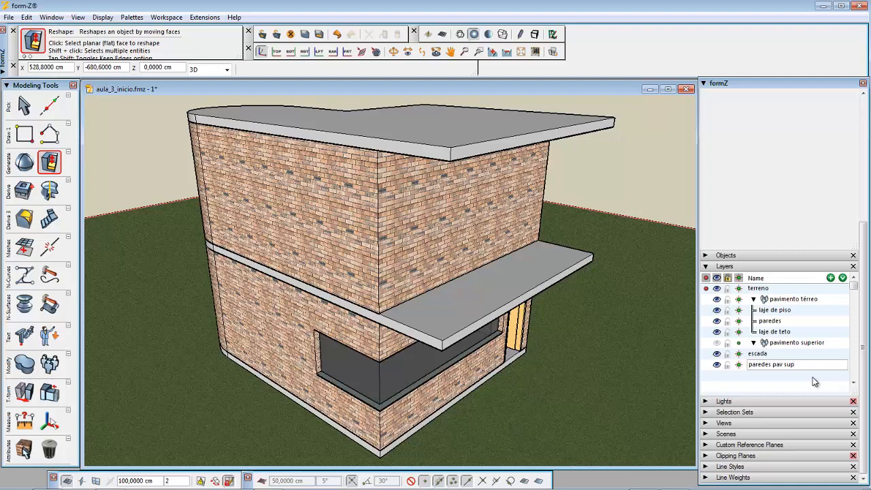
Add a new layer named "laje de teto pav sup" at the end of the layer list.
left_click(830, 278)
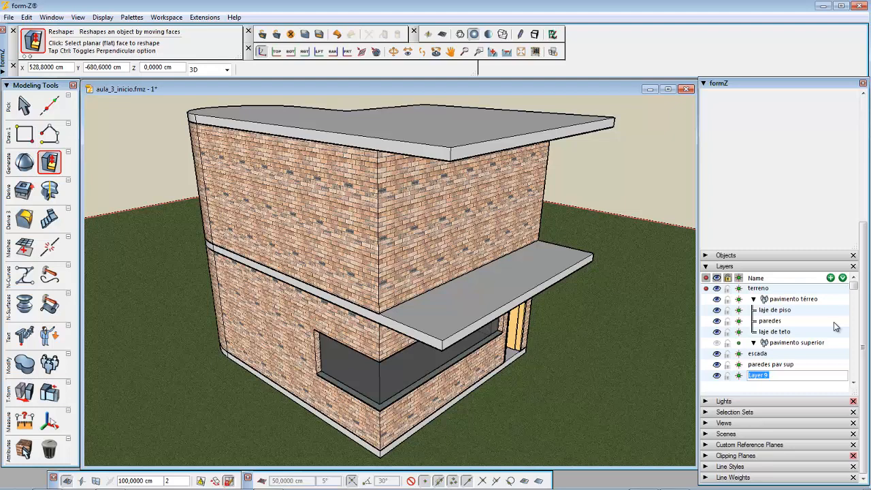
type("laje de teto pav sup")
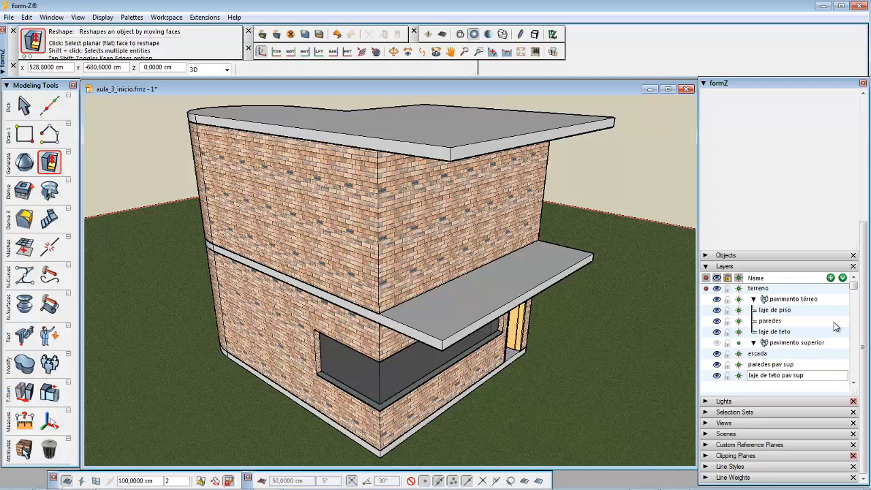
left_click(785, 386)
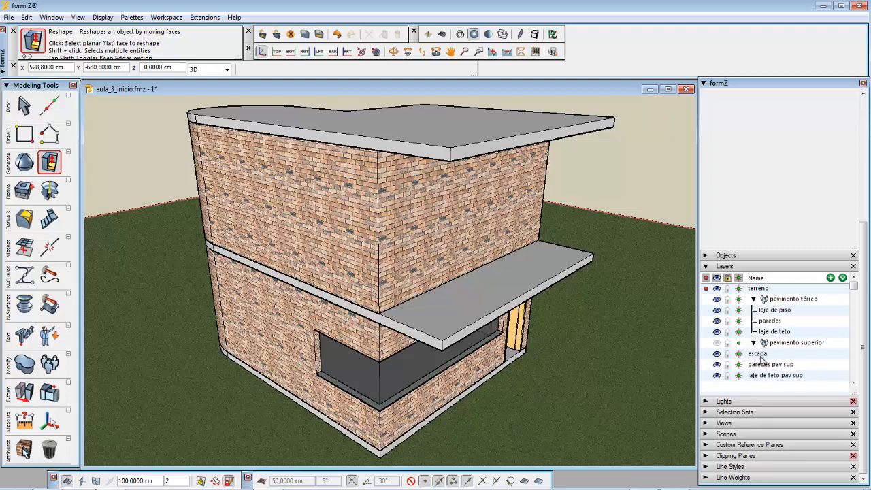
Move the "escada" layer into the "pavimento térreo" group, between "paredes" and "laje de teto".
left_click_drag(757, 354, 767, 321)
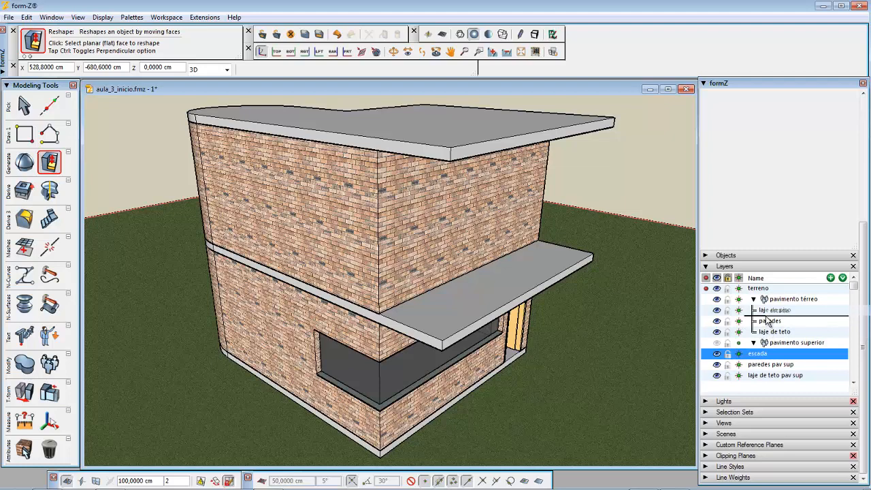
left_click_drag(768, 320, 769, 320)
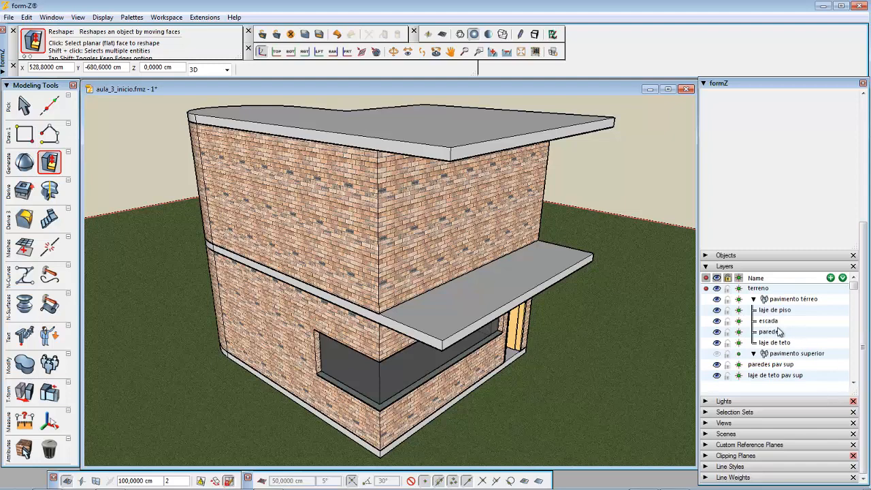
left_click_drag(761, 320, 764, 337)
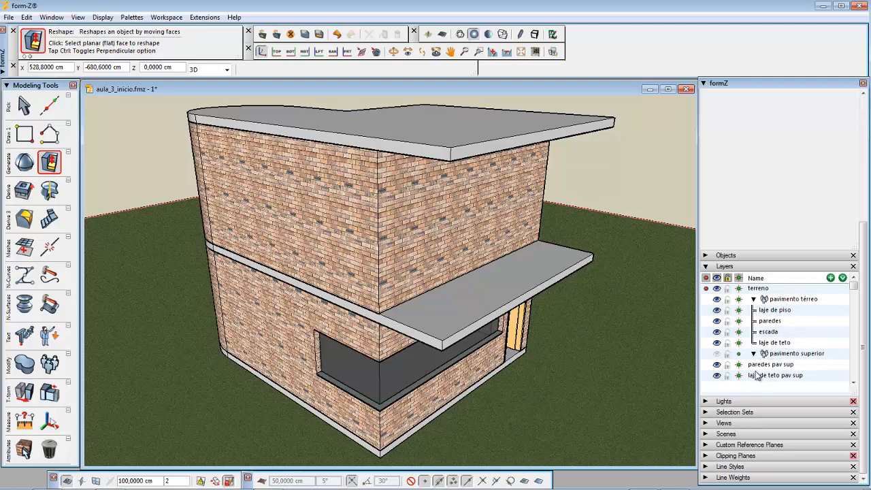
Move the "paredes pav sup" and "laje de teto pav sup" layers into the "pavimento superior" group and save the file.
left_click_drag(755, 377, 773, 360)
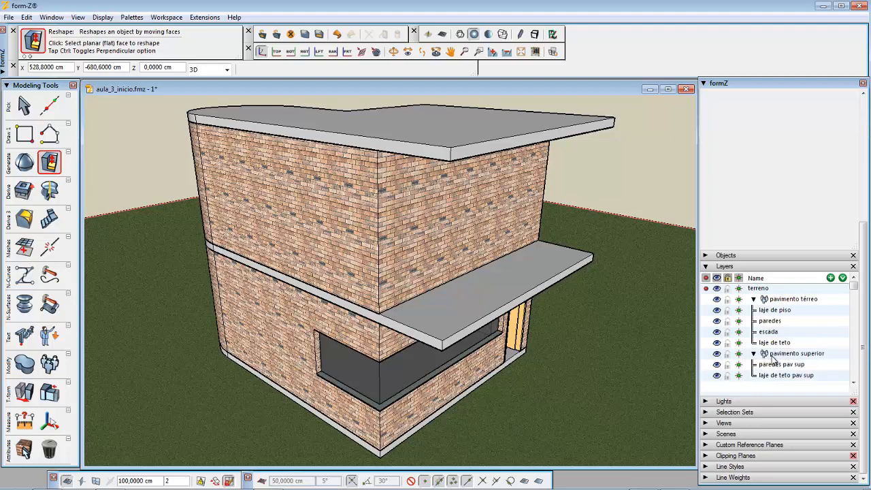
left_click(305, 35)
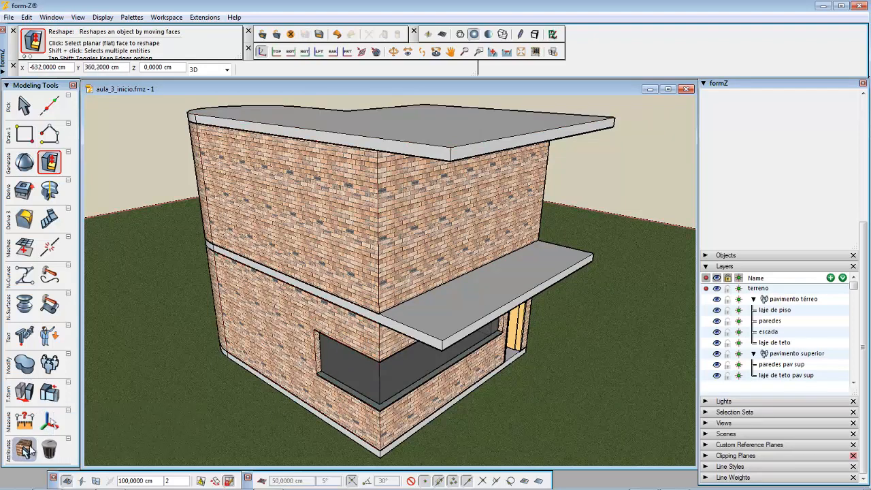
Assign the dark window glass on the ground floor to the "paredes" layer with the Set Layer tool.
left_click(26, 450)
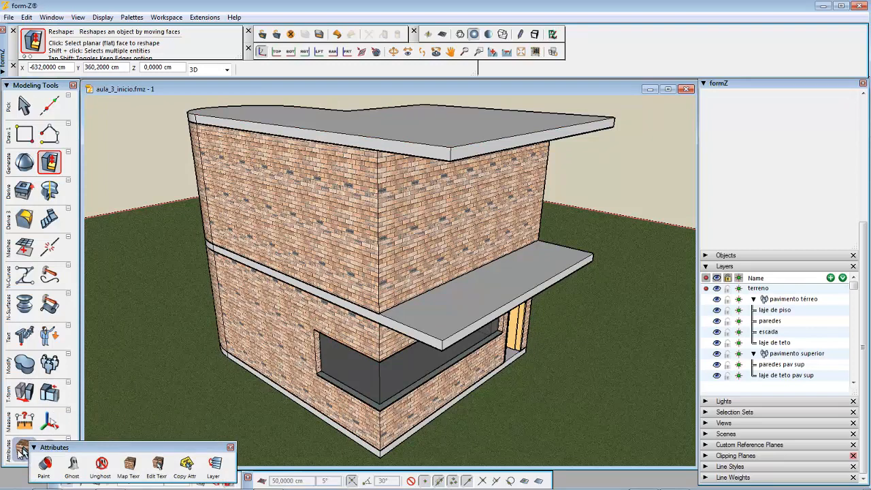
left_click(215, 463)
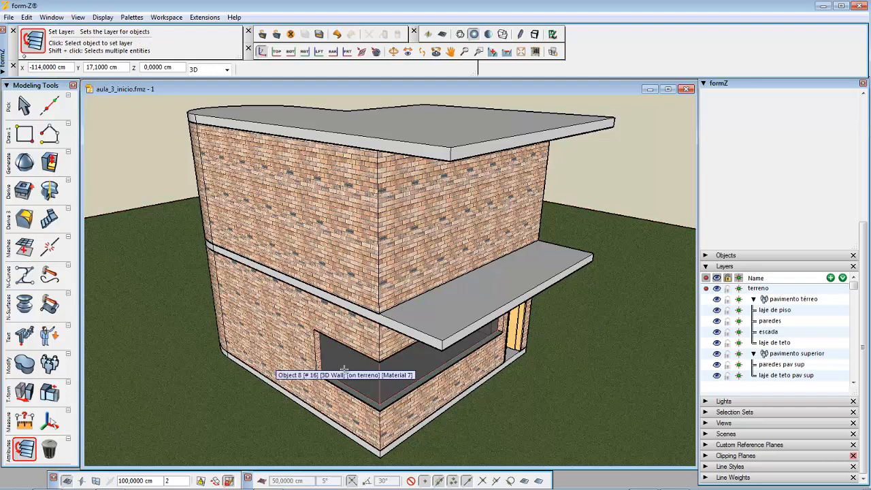
left_click(706, 321)
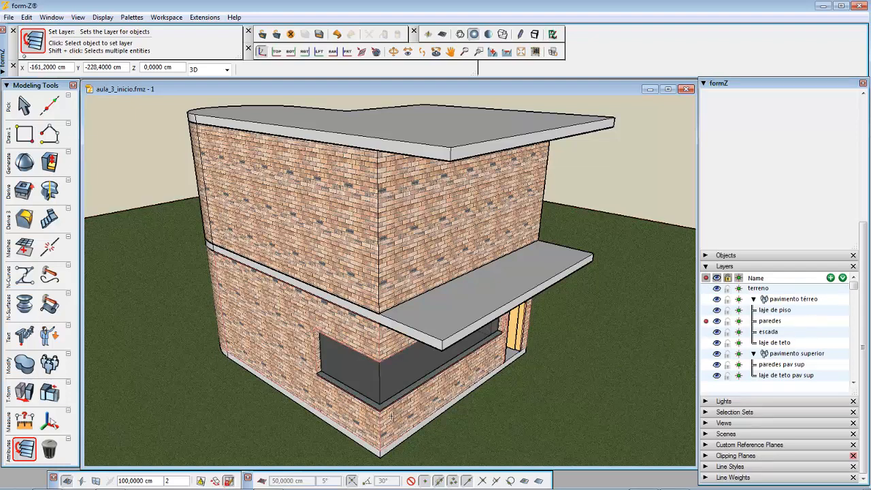
left_click(23, 450)
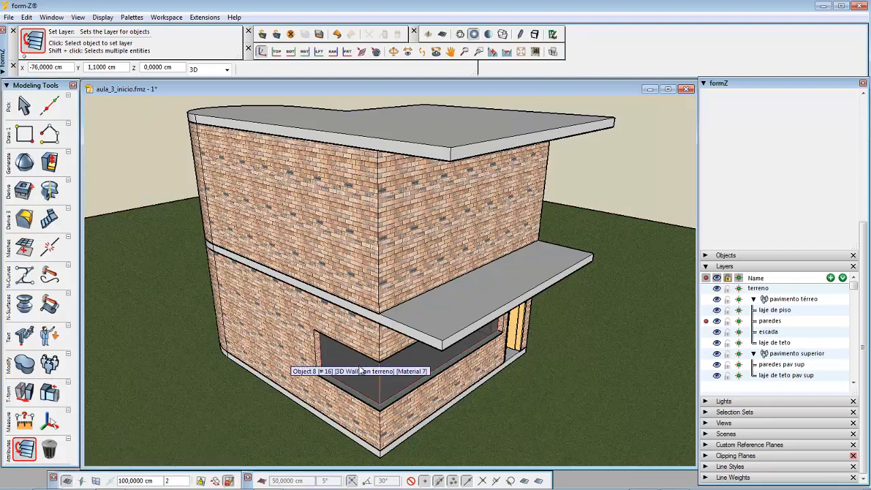
left_click(358, 365)
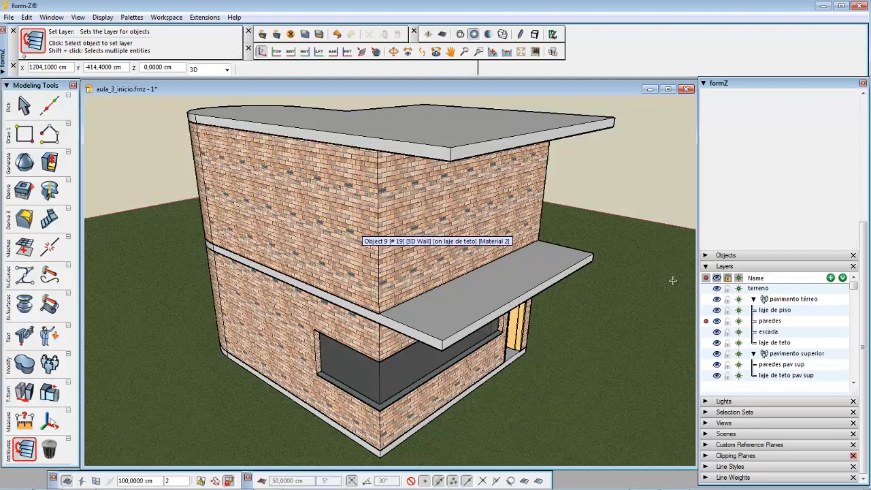
Assign the upper brick walls to "paredes pav sup" and the top slab to "laje de teto pav sup", restoring "terreno" as the active layer.
left_click(705, 364)
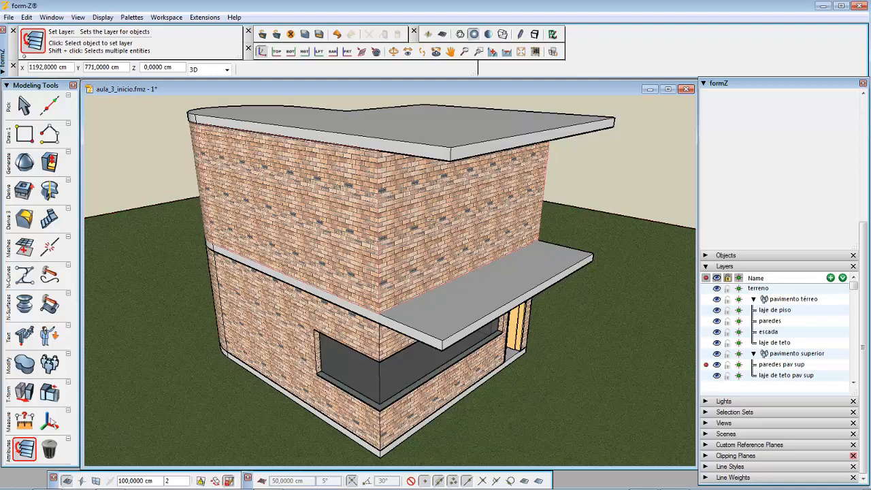
left_click(432, 219)
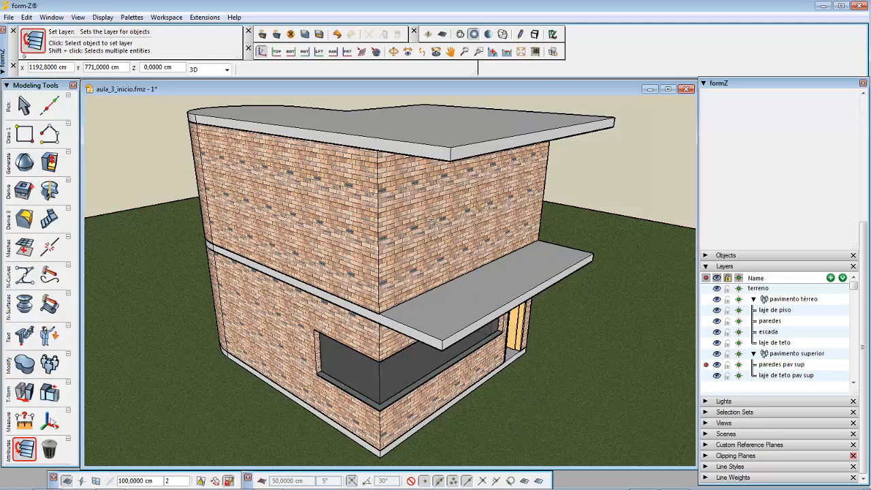
left_click(705, 376)
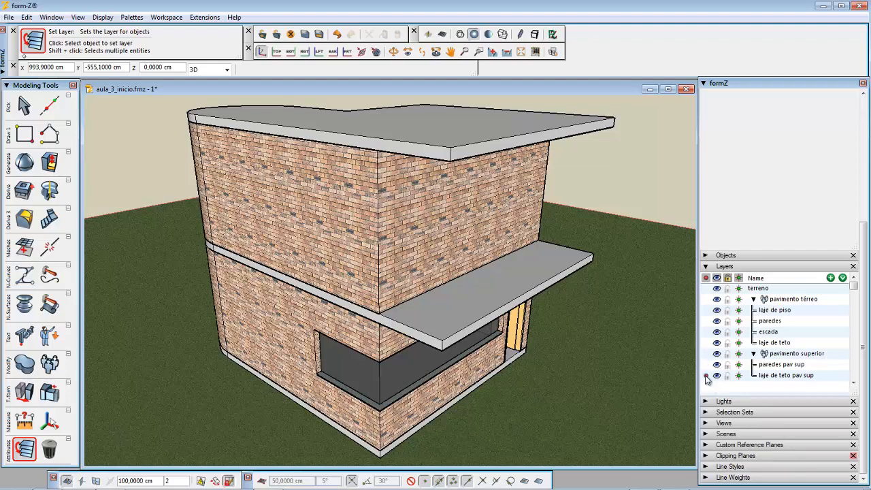
left_click(442, 138)
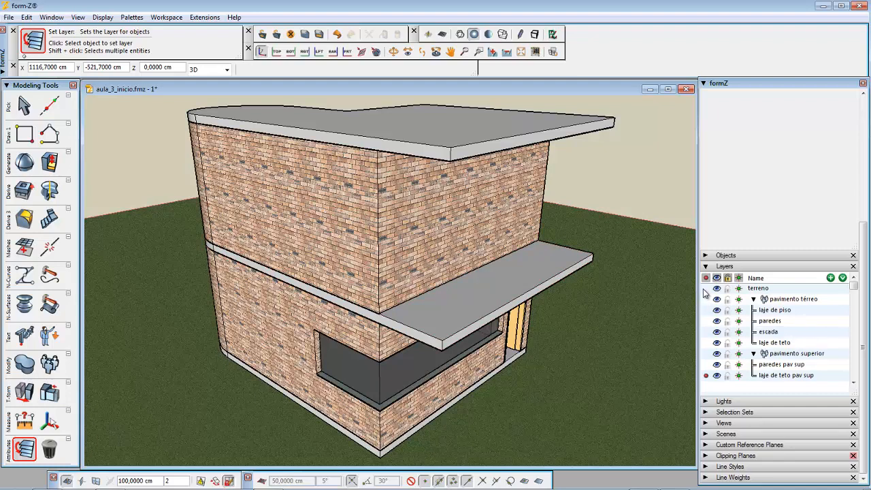
left_click(705, 289)
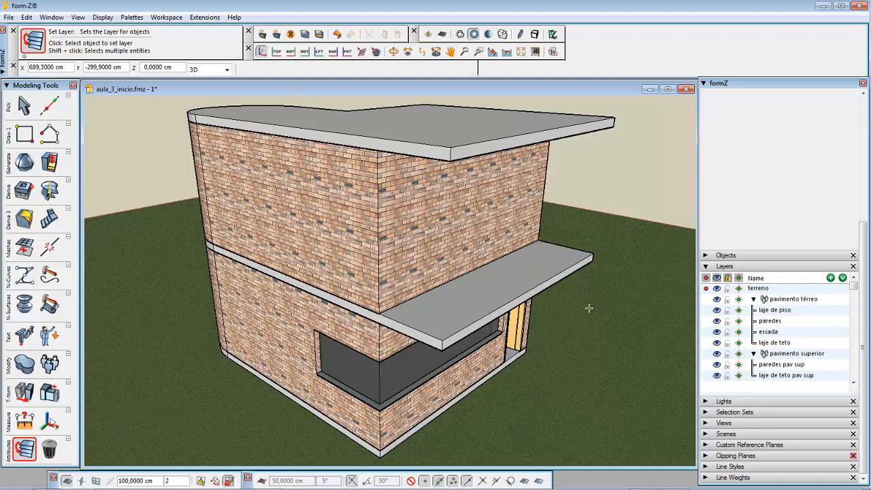
Test the upper-floor layers by hiding "laje de teto pav sup" and "paredes pav sup" and showing the whole "pavimento superior" group again.
left_click(717, 376)
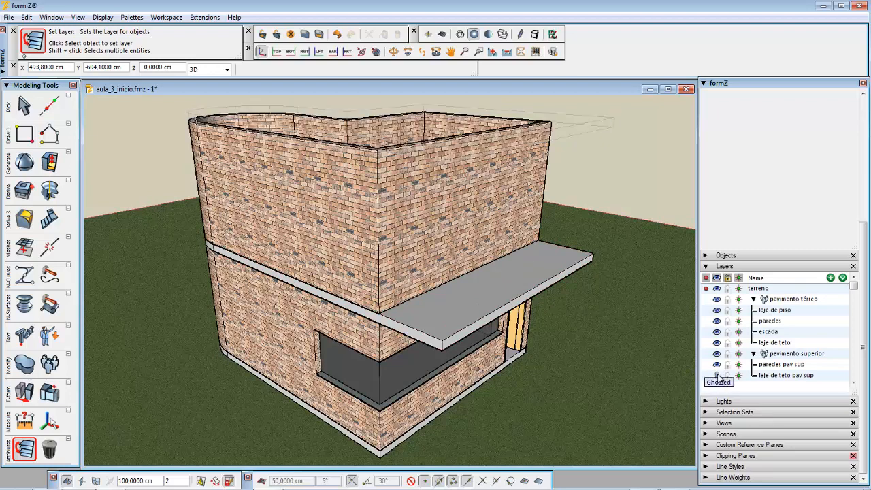
left_click(717, 375)
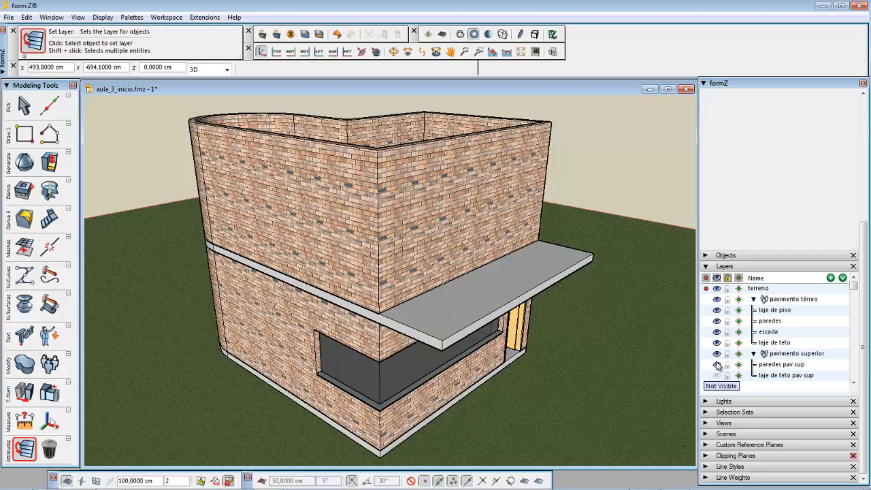
left_click(717, 365)
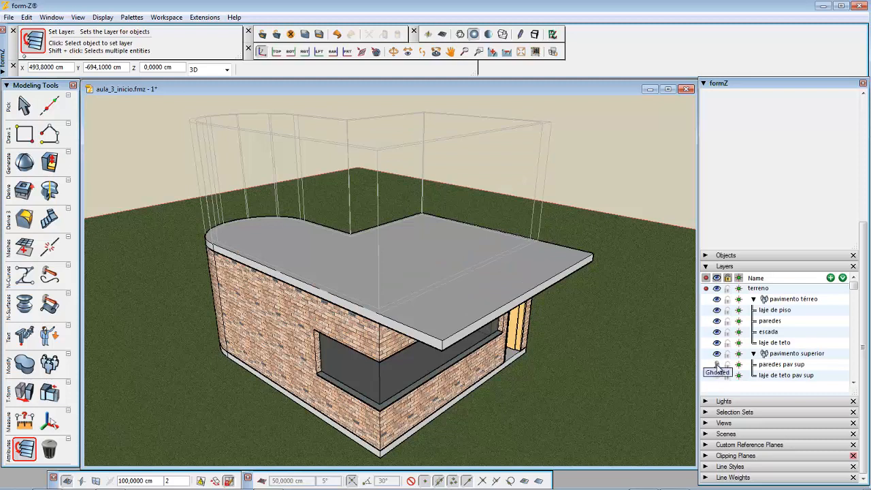
left_click(718, 366)
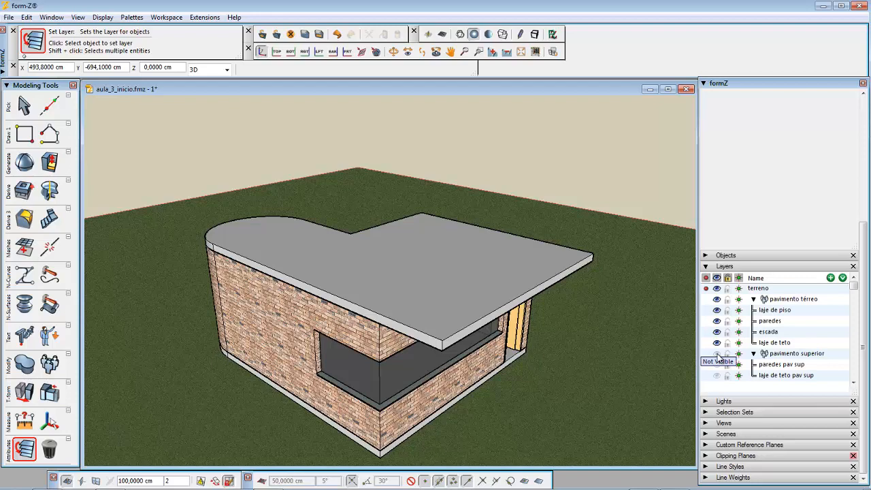
left_click(716, 353)
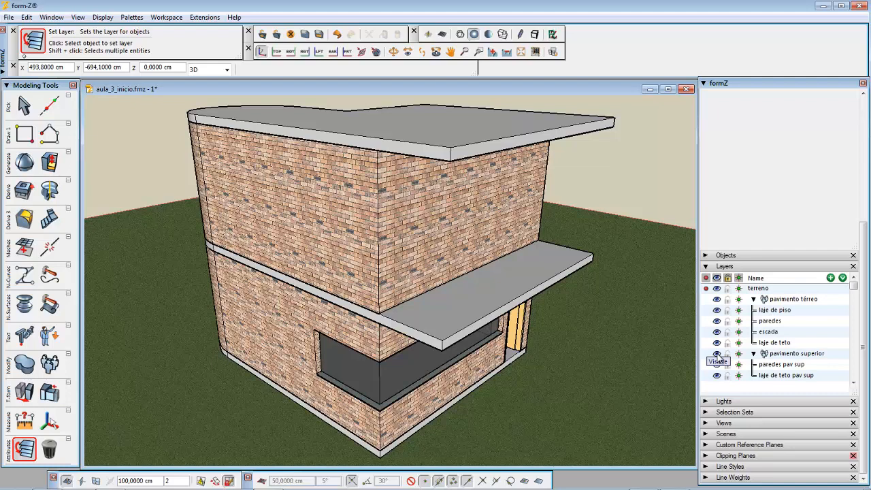
Hide the "pavimento superior" group and the ground floor's "laje de teto" layer.
left_click(717, 354)
left_click(717, 354)
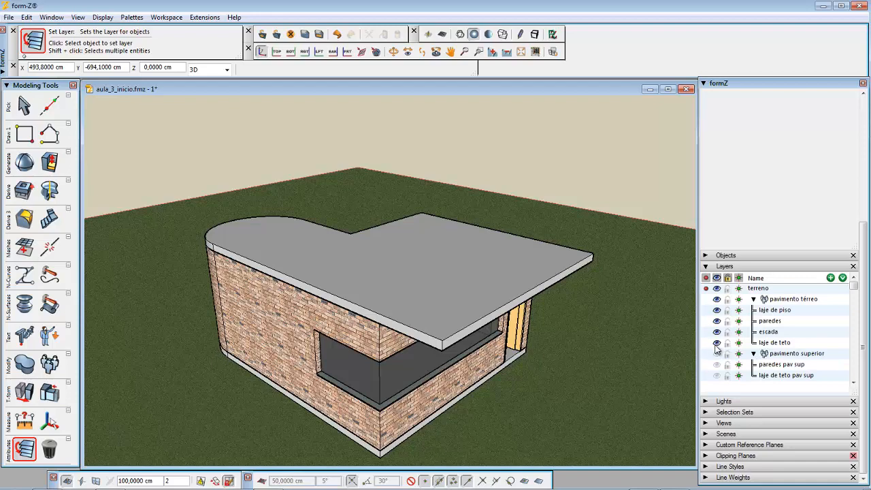
left_click(716, 342)
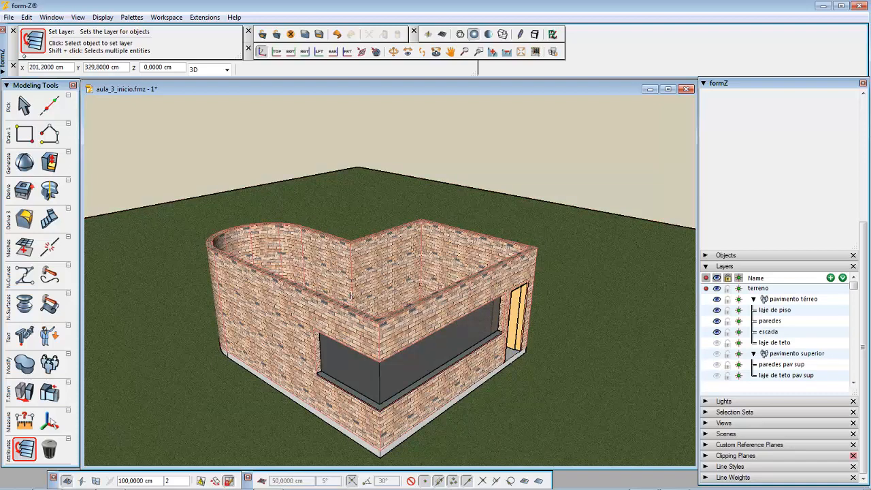
Bring the curved end of the ground-floor brick walls into close view from above and save the file.
key("r")
left_click_drag(360, 286, 233, 279)
key("l")
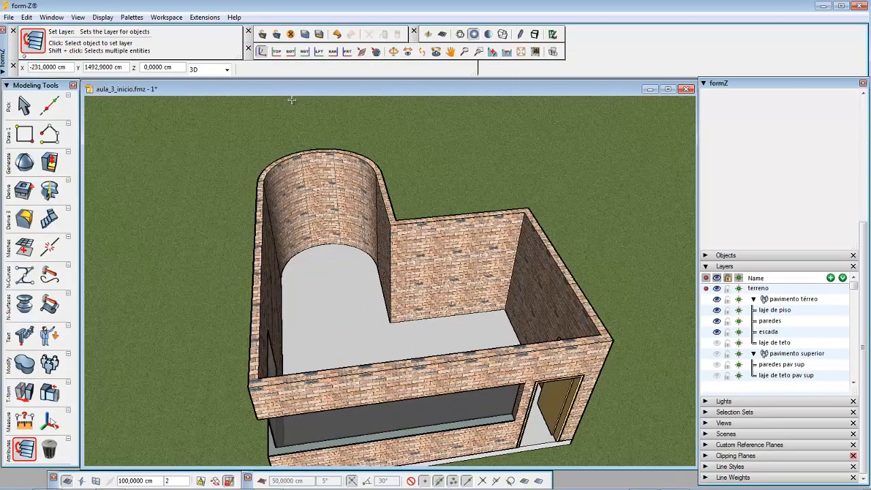
scroll(305, 136, "up", 2)
scroll(271, 145, "up", 1)
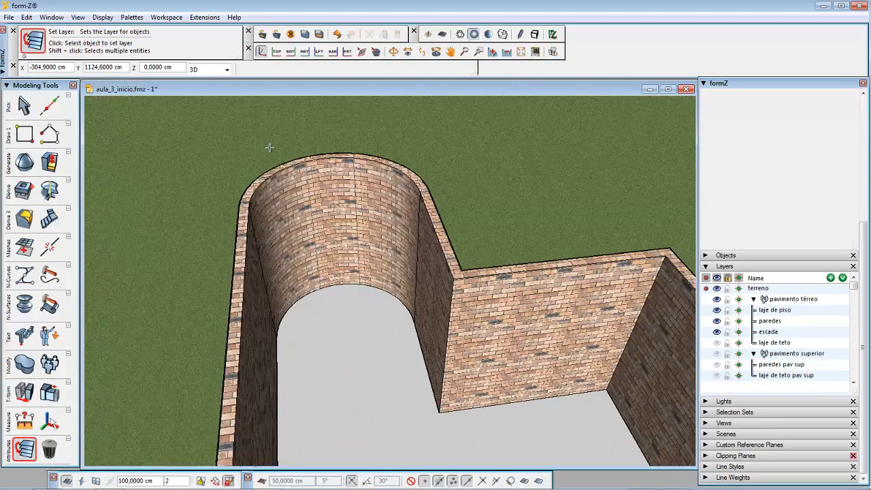
scroll(266, 152, "up", 1)
scroll(266, 152, "up", 2)
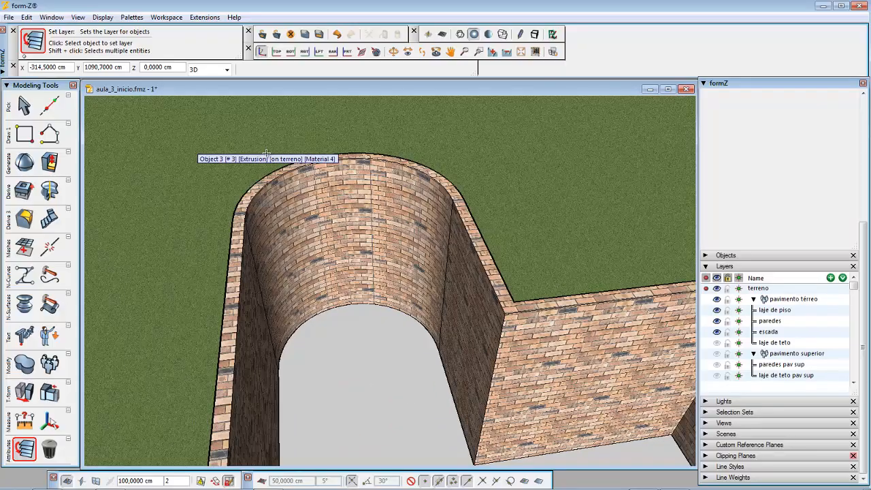
scroll(266, 152, "up", 1)
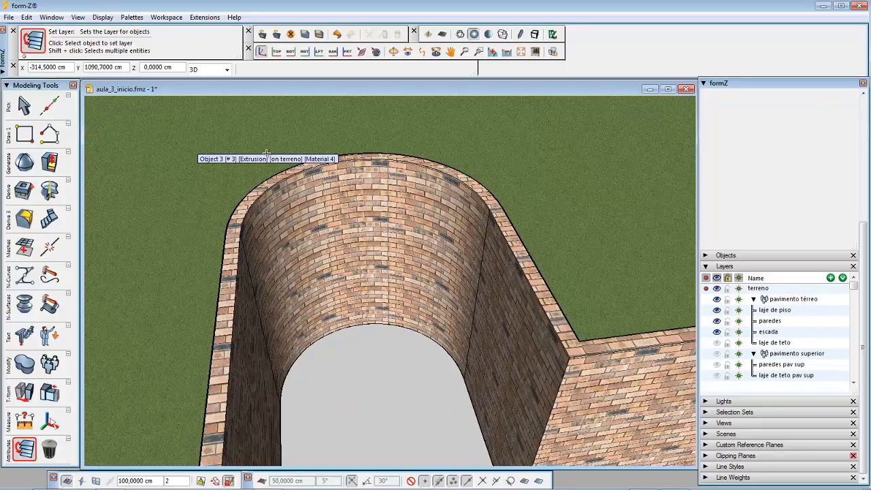
key("h")
left_click_drag(269, 150, 275, 103)
middle_click_drag(274, 103, 272, 100)
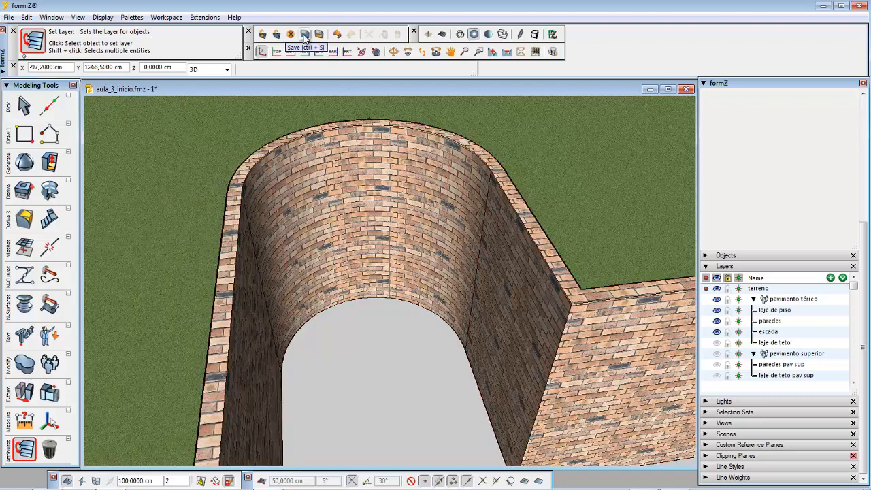
left_click(304, 37)
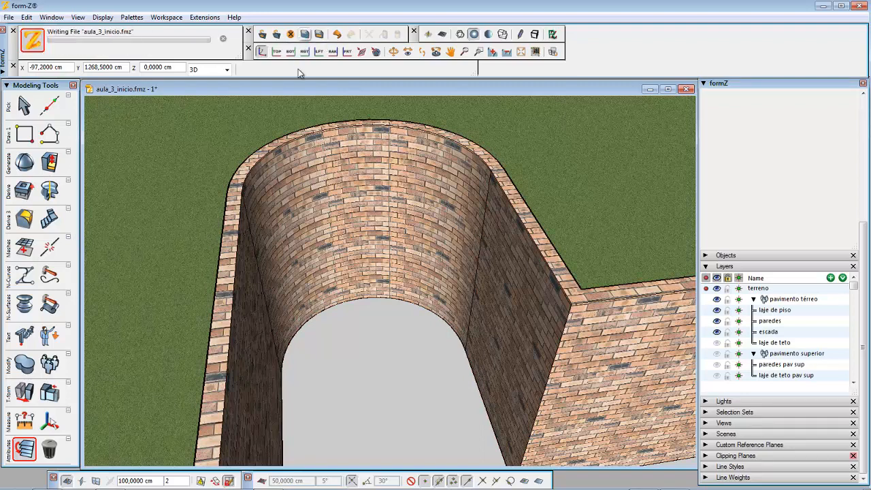